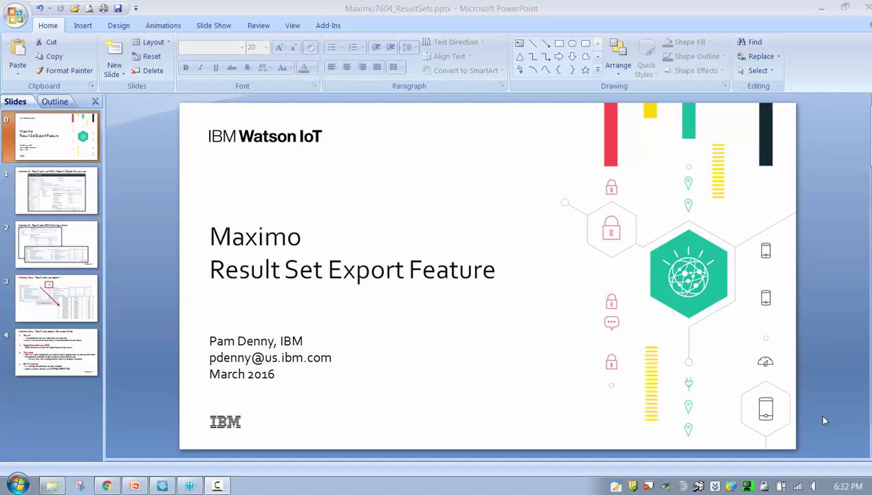
# Display slide 1, which shows result sets using the Work Order Details with Actuals and Plans object structure.
pyautogui.click(71, 207)
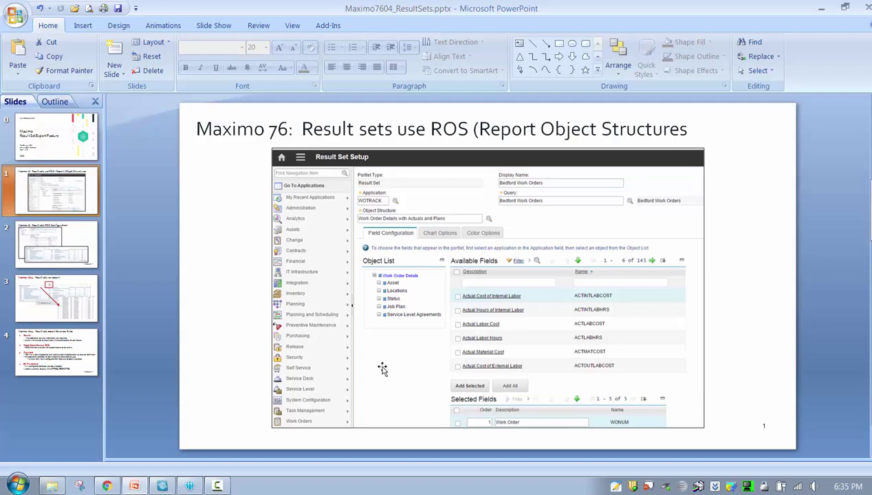
# Show slide 2, 'Maximo 76: Result sets ROS Configuration', with the Bedford Work Orders result set.
pyautogui.click(48, 261)
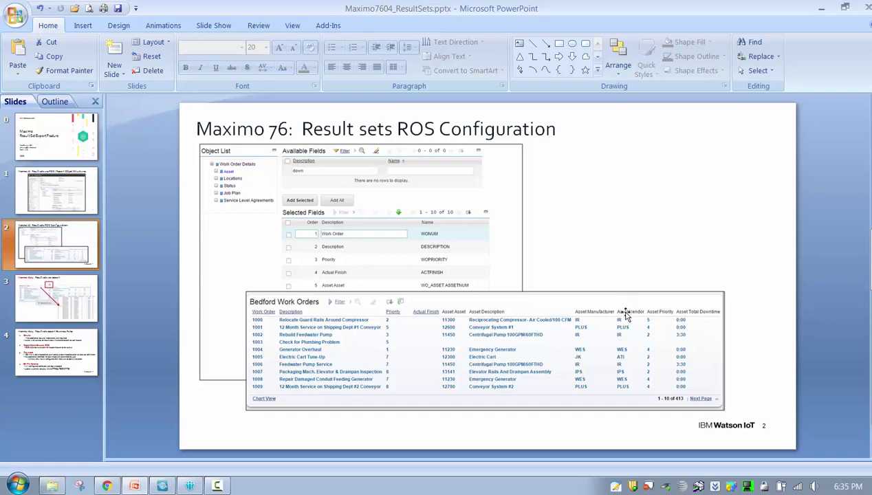
# Show slide 3, 'Maximo 7604: Result sets .csv export', with the 06638237.csv export.
pyautogui.click(73, 302)
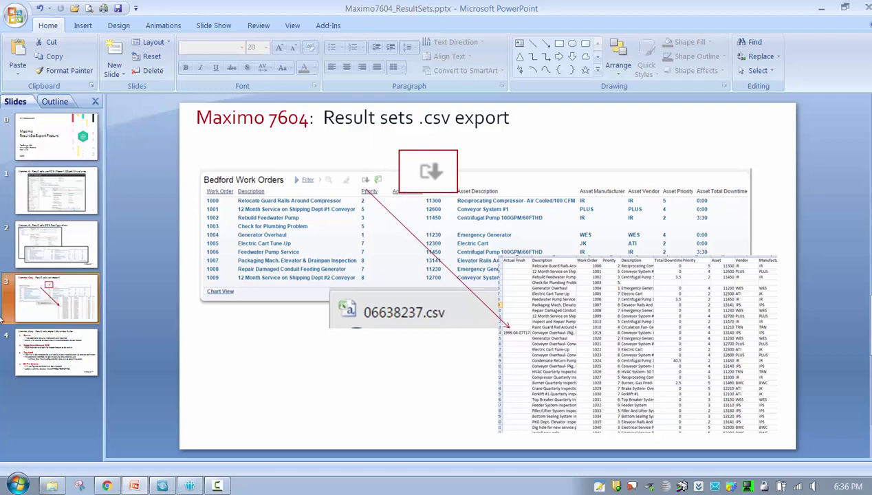
# Show slide 4, 'Maximo 7604: Result sets export Business Rules'.
pyautogui.click(64, 359)
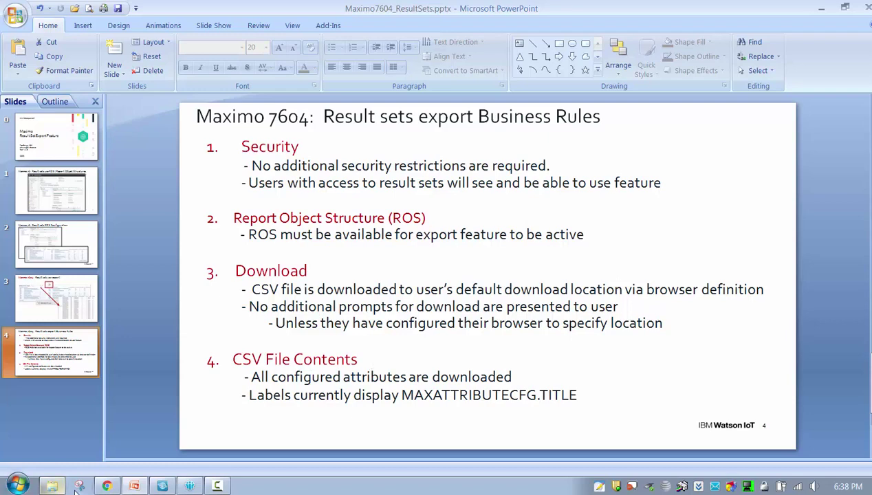
# Switch to Maximo in Chrome and open the Administration start center's Layout and Configuration page.
pyautogui.click(108, 487)
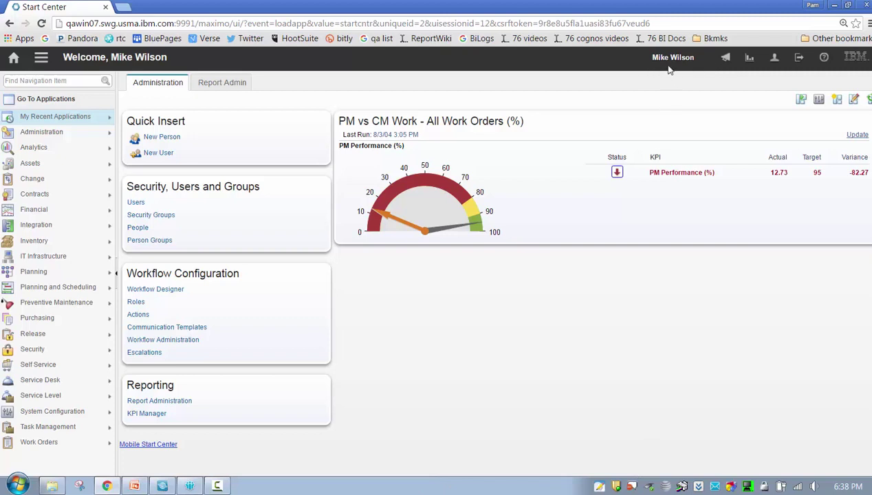
pyautogui.click(801, 101)
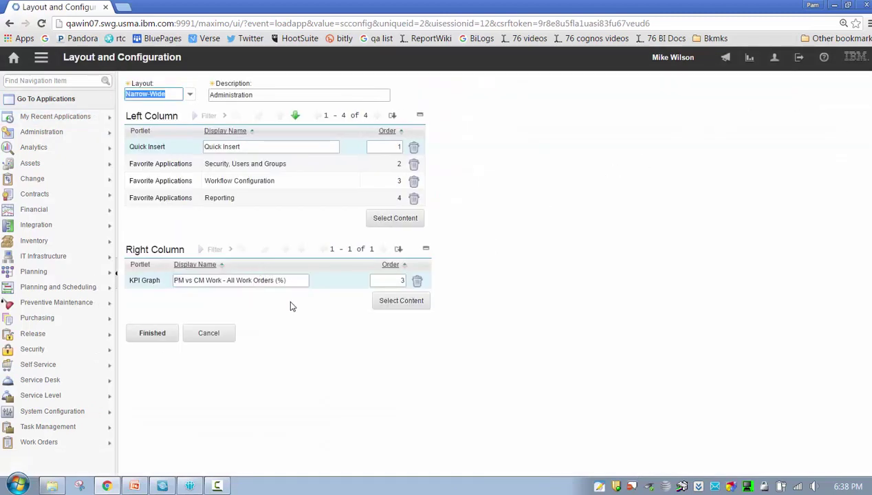
# Add a Result Set portlet to the right column and save the layout.
pyautogui.click(404, 303)
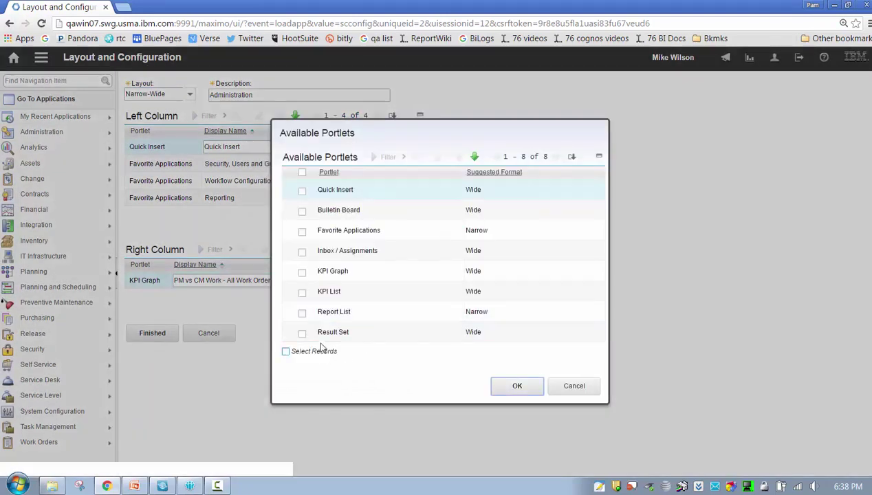
pyautogui.click(302, 333)
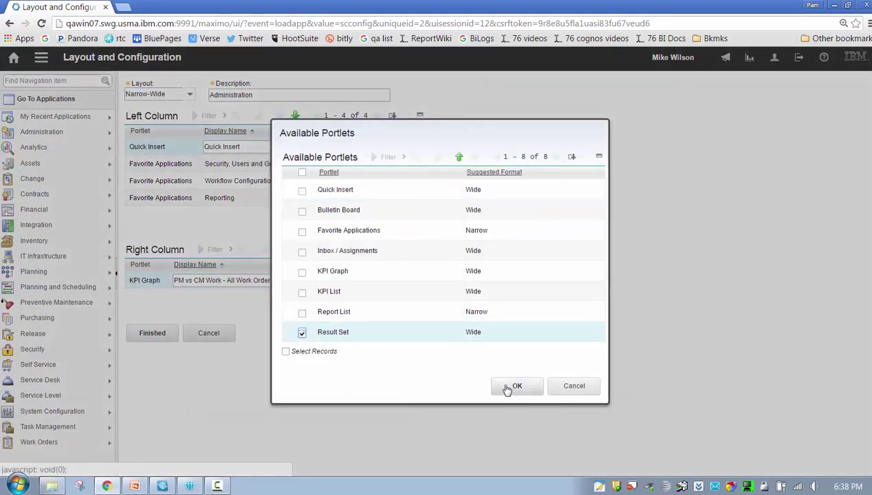
pyautogui.click(512, 387)
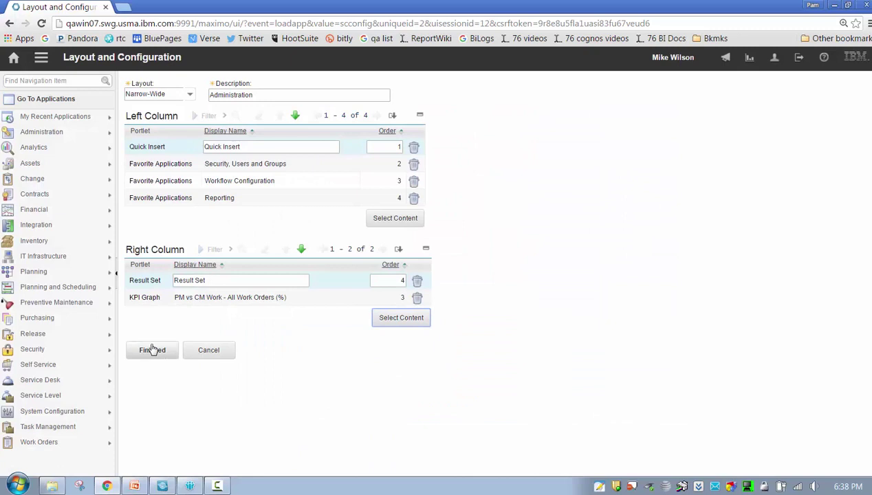
pyautogui.click(152, 351)
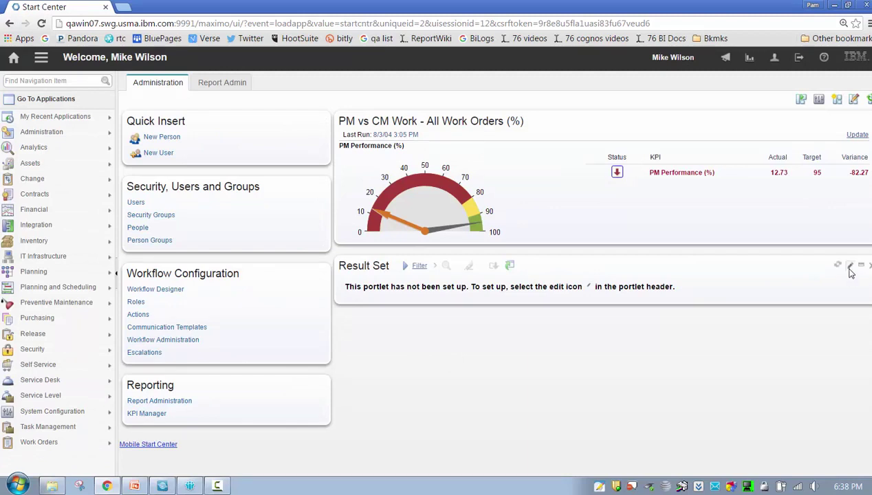
pyautogui.click(849, 268)
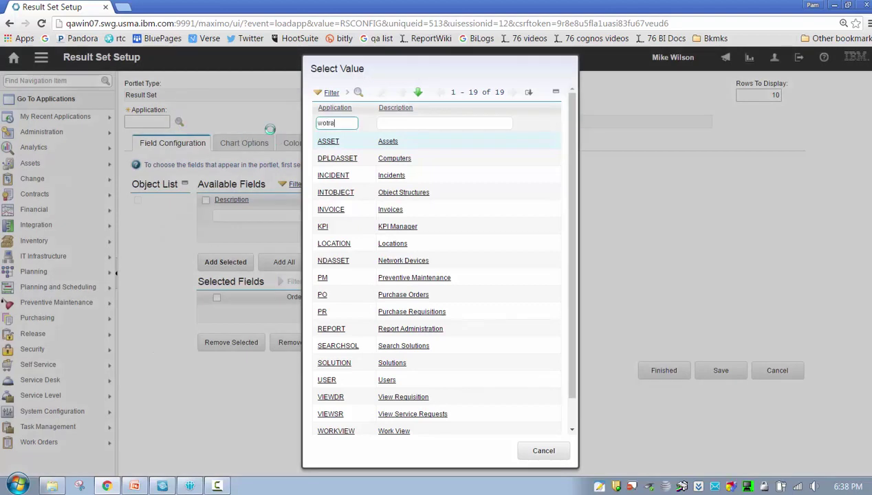
pyautogui.press('Return')
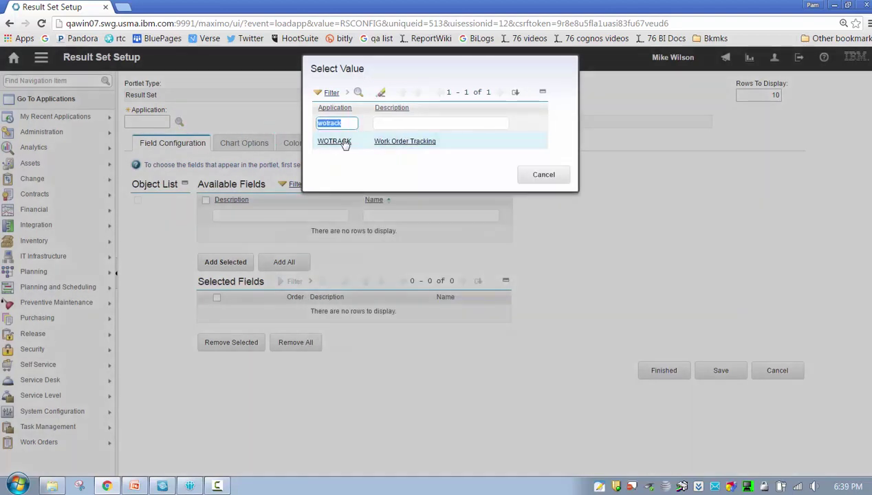
pyautogui.click(334, 141)
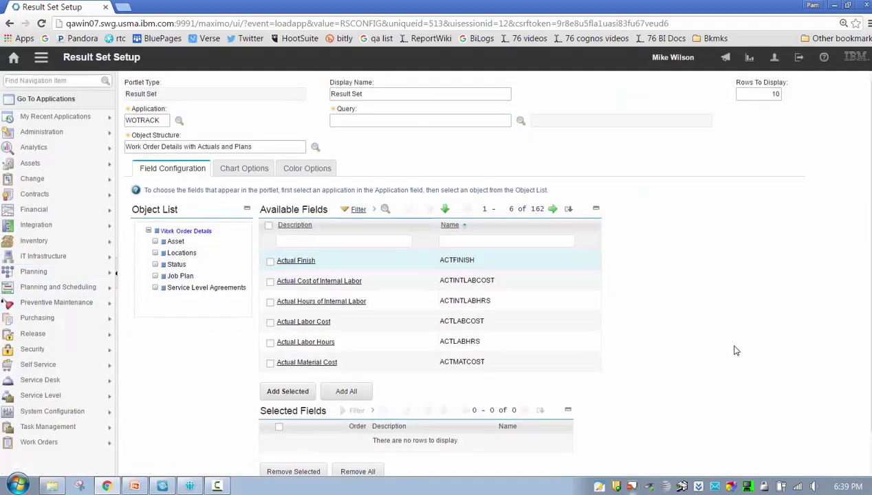
pyautogui.scroll(-1, 735, 350)
pyautogui.click(777, 460)
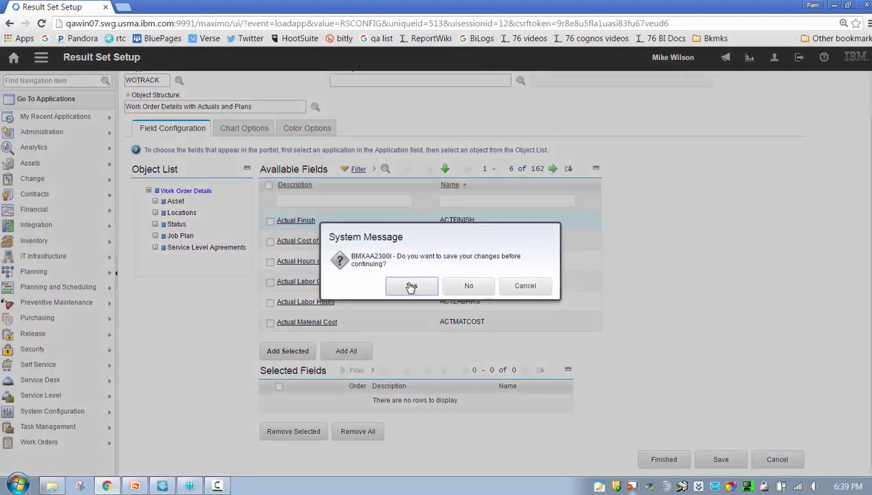
pyautogui.click(410, 287)
pyautogui.click(538, 288)
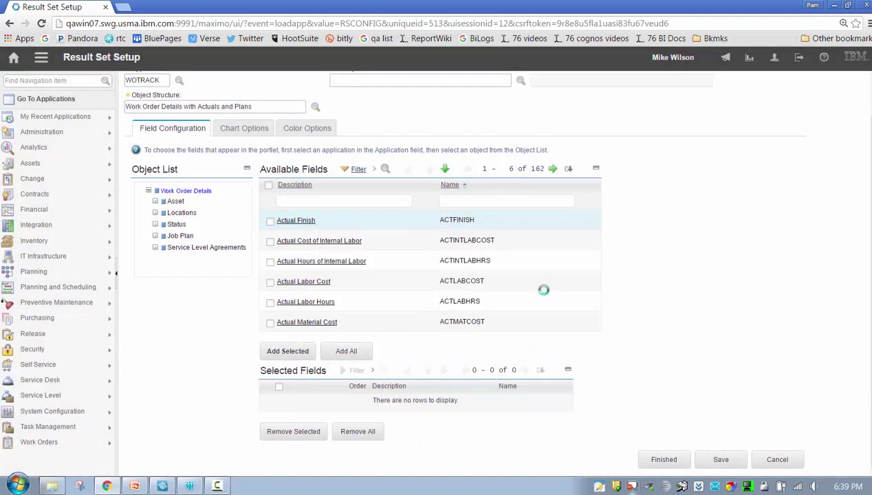
pyautogui.click(778, 460)
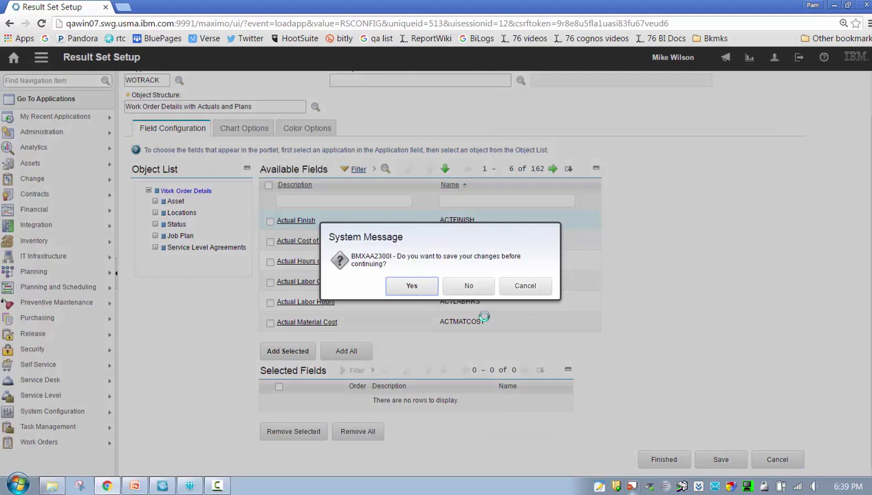
pyautogui.click(471, 286)
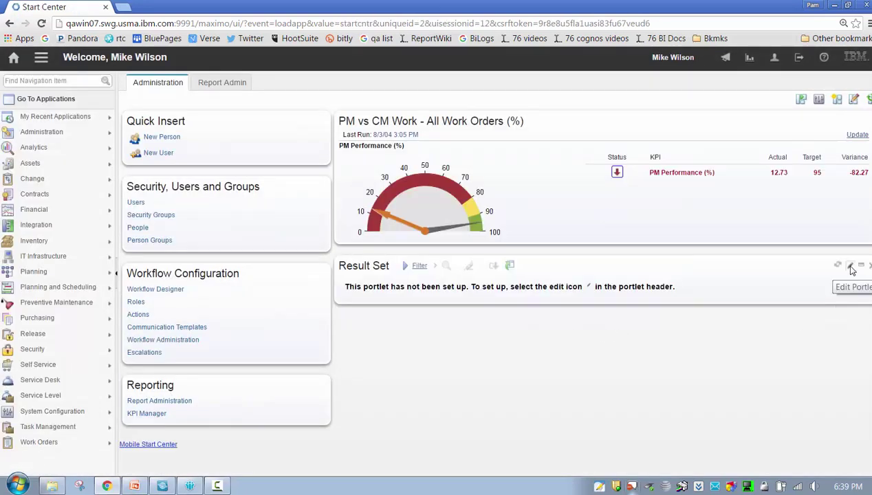
# In the Result Set portlet setup, choose WOTRACK as the application.
pyautogui.click(850, 267)
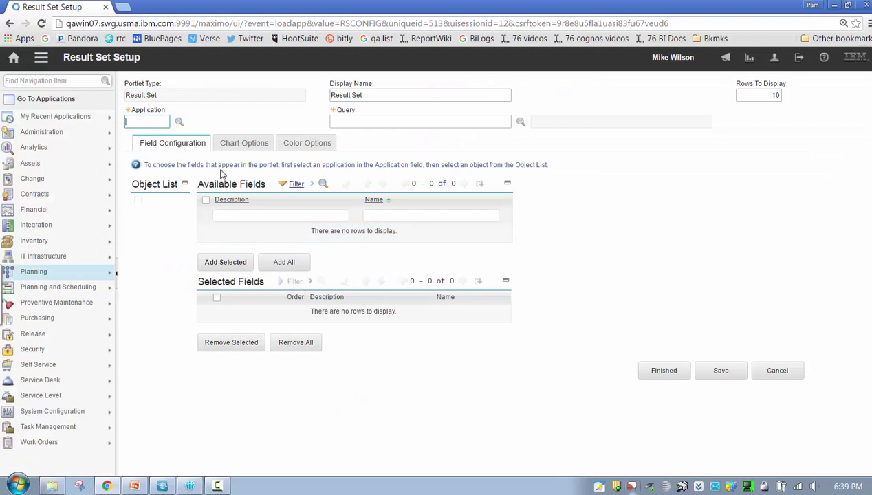
pyautogui.click(179, 121)
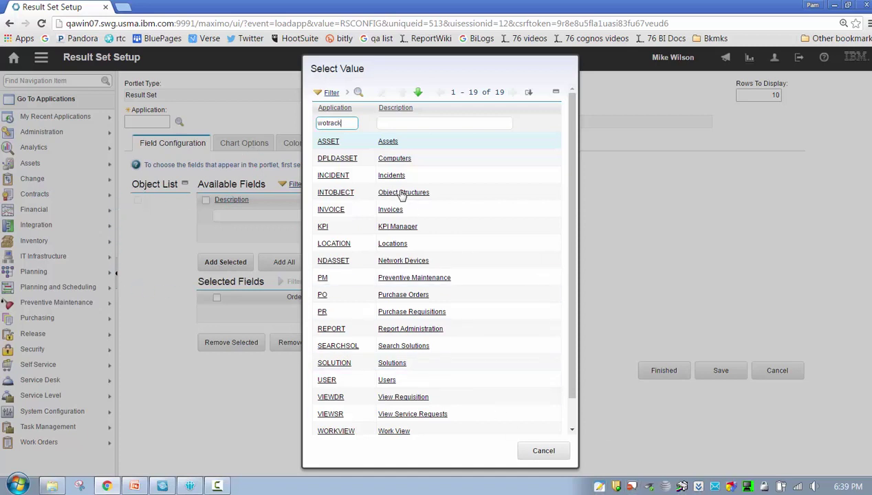
pyautogui.press('Return')
pyautogui.click(333, 143)
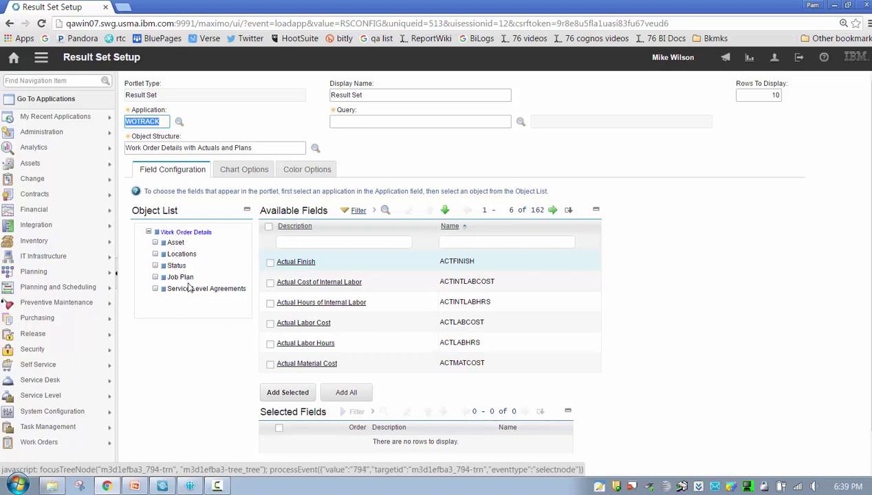
# Leave the object structure unchanged and select the Bedford Work Orders query.
pyautogui.click(315, 149)
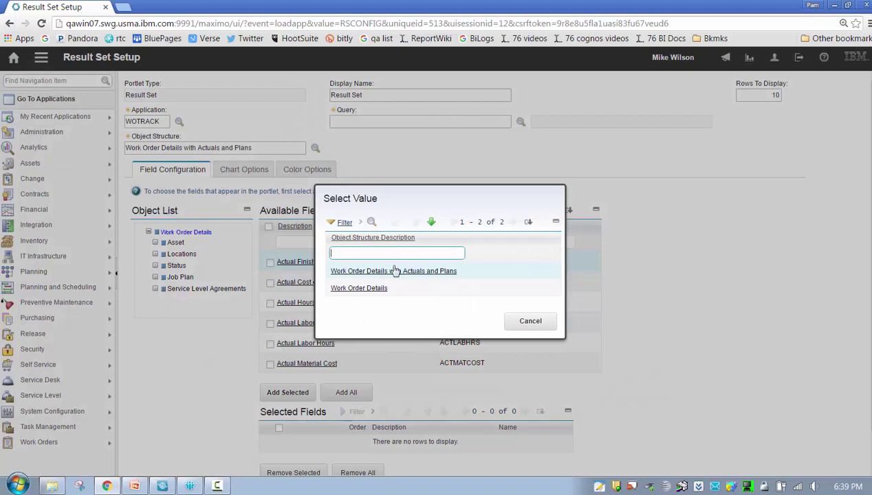
pyautogui.click(534, 323)
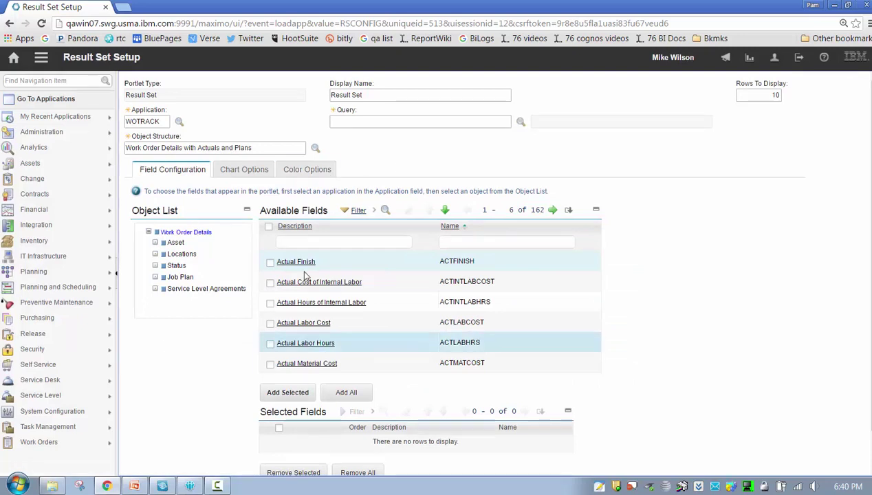
pyautogui.click(360, 123)
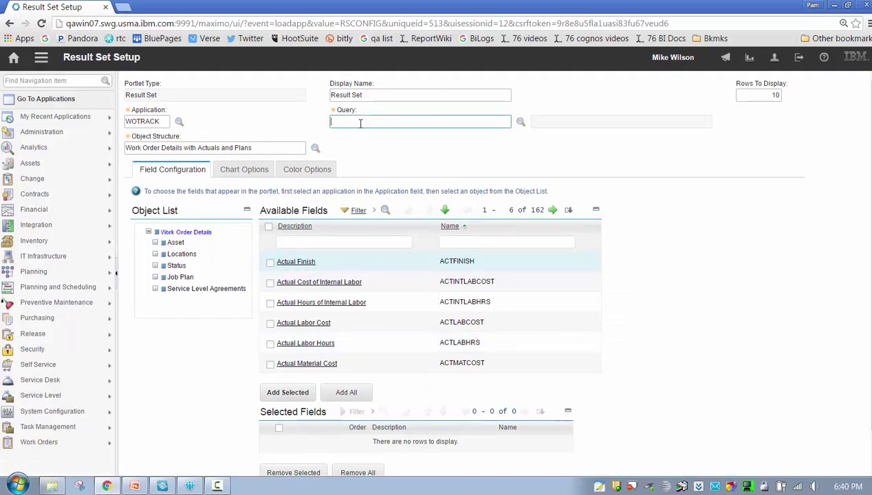
pyautogui.click(521, 122)
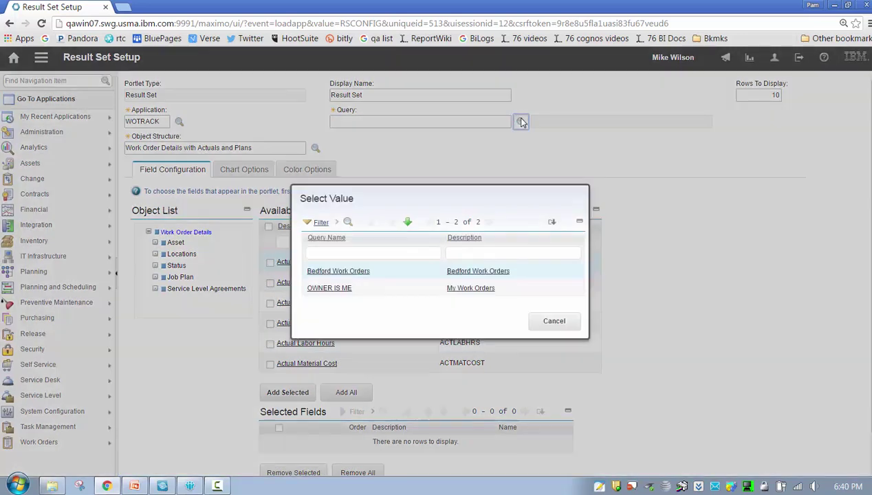
pyautogui.click(357, 272)
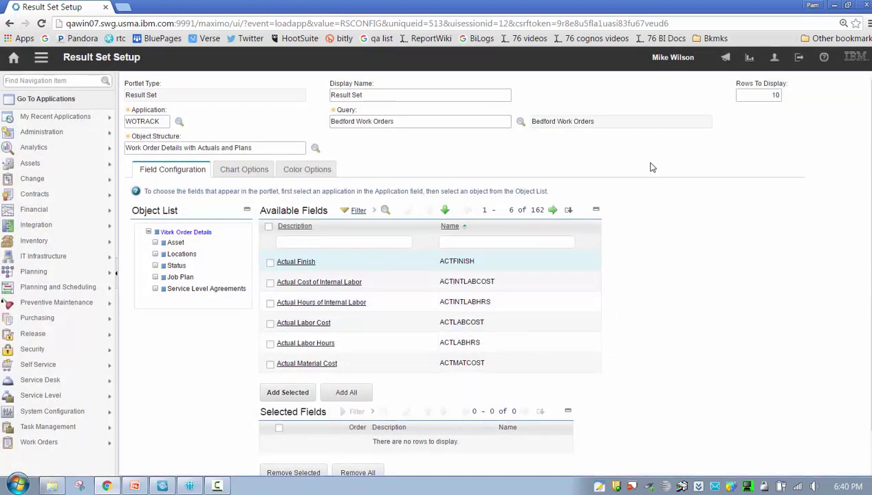
pyautogui.scroll(-1, 634, 177)
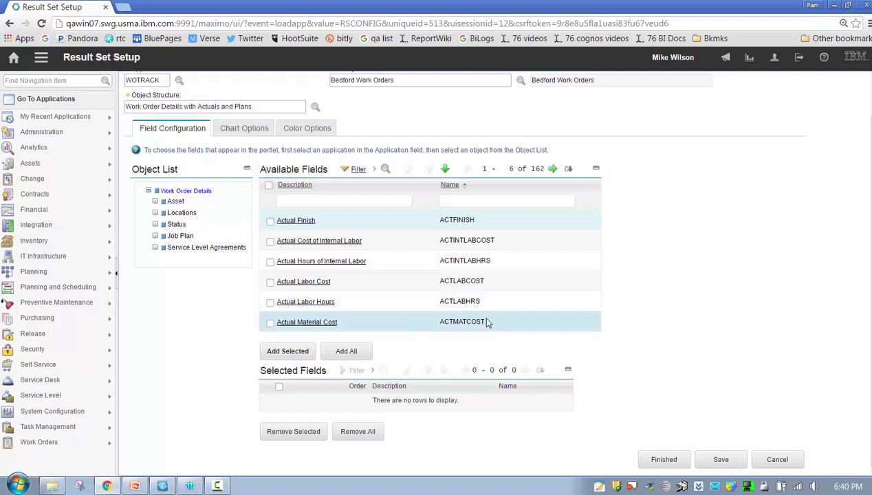
pyautogui.click(173, 201)
pyautogui.click(182, 214)
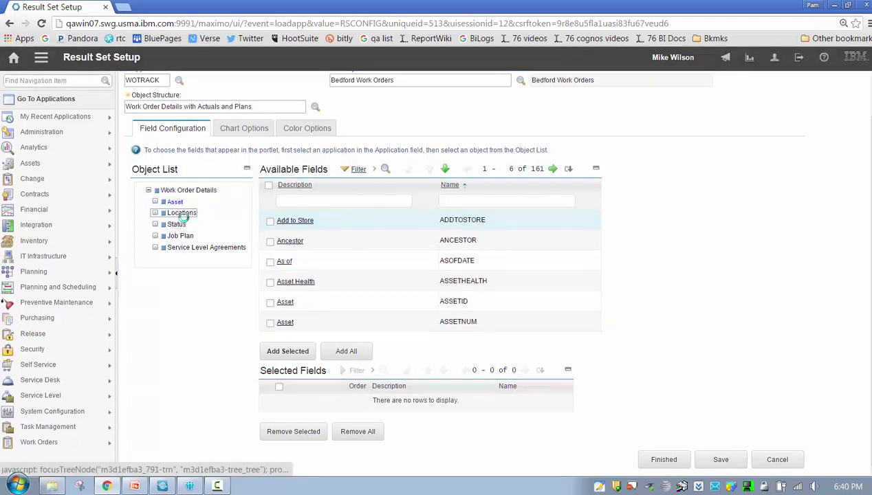
pyautogui.click(173, 226)
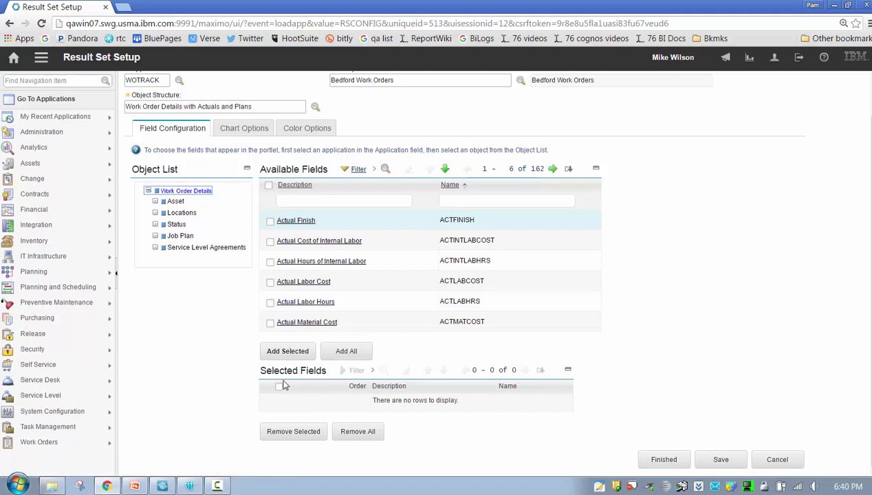
pyautogui.click(178, 213)
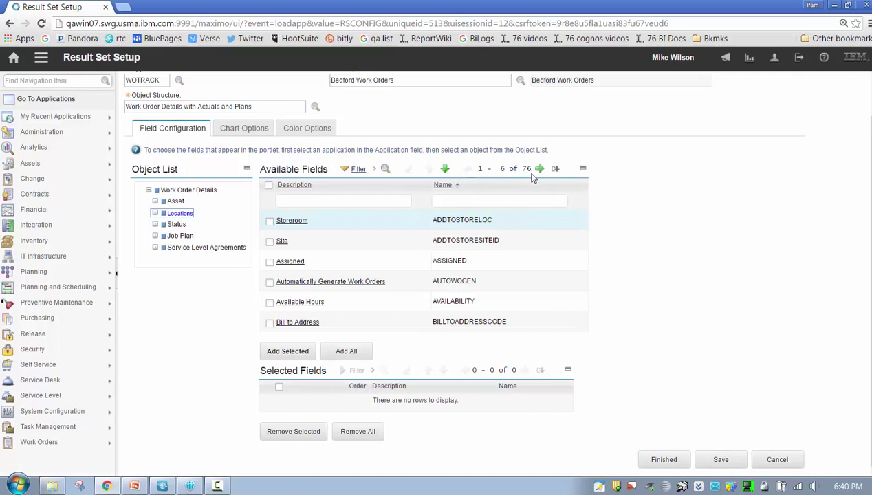
pyautogui.click(193, 192)
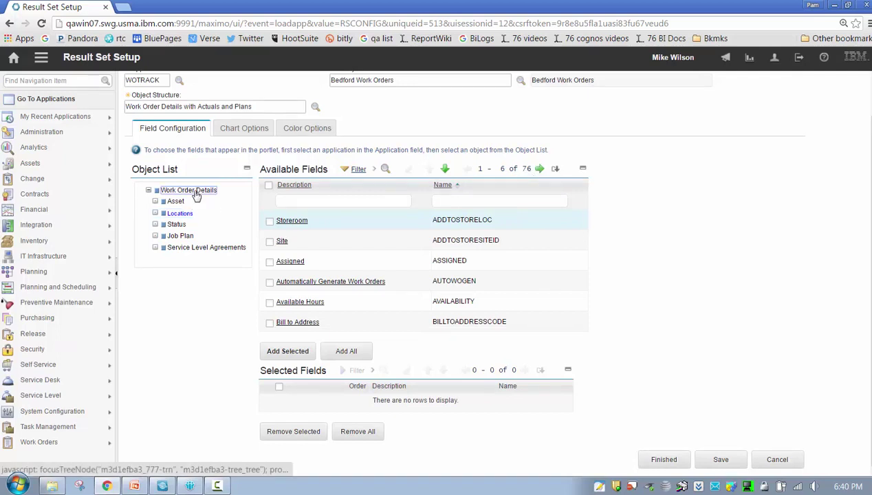
# Filter available fields by 'work' and 'desc' to add Work Order and Description.
pyautogui.click(314, 201)
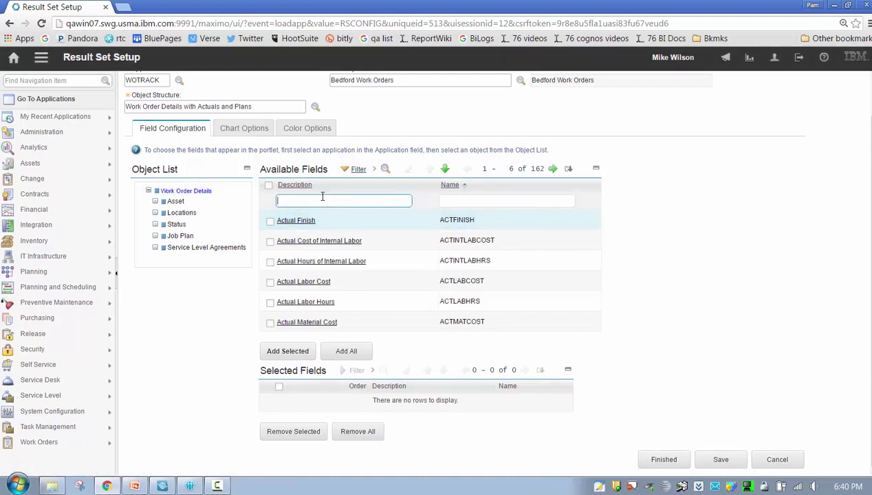
pyautogui.write('work')
pyautogui.press('Return')
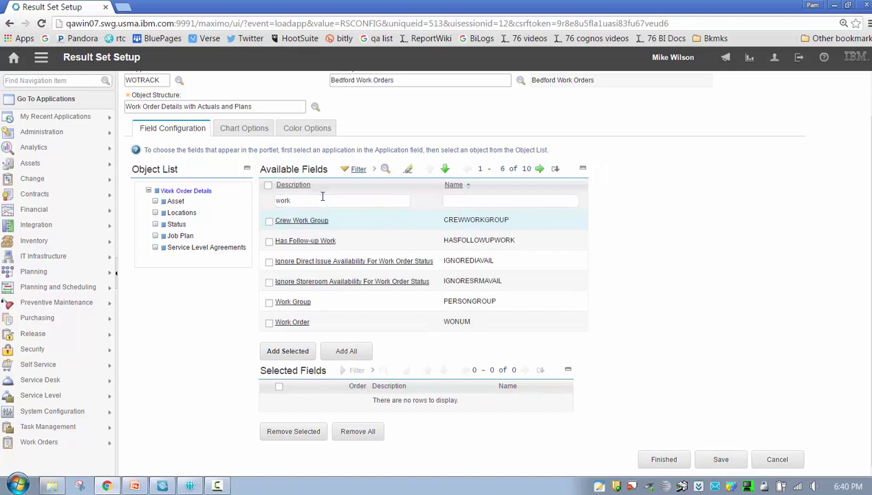
pyautogui.click(269, 324)
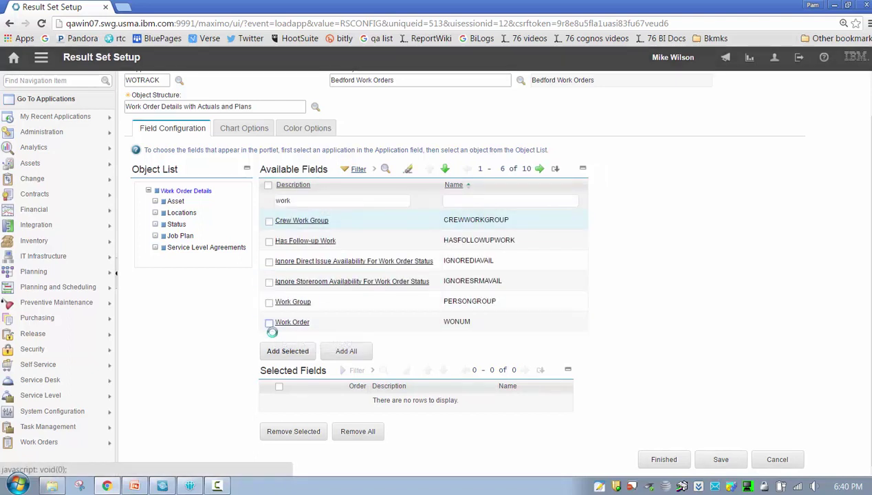
pyautogui.click(289, 352)
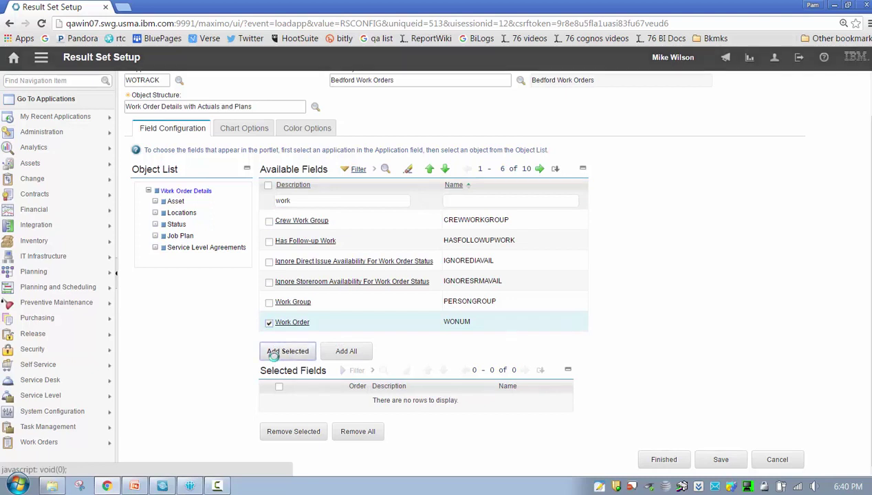
pyautogui.click(321, 201)
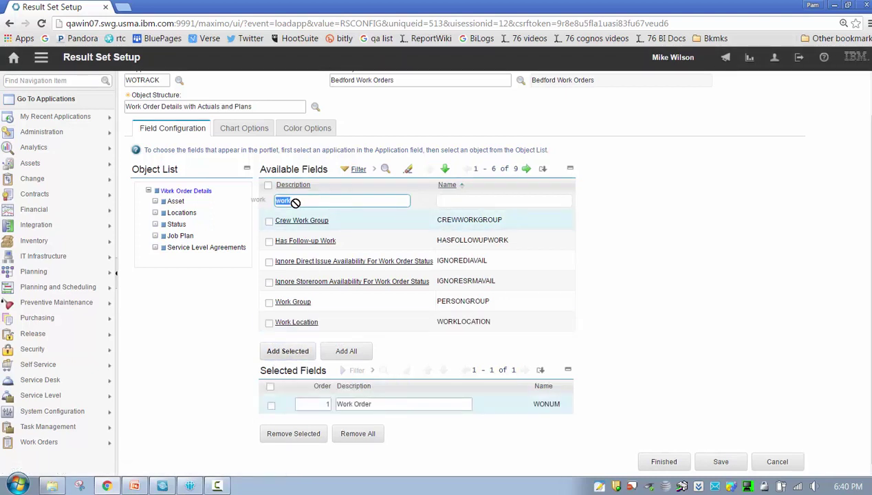
pyautogui.write('desc')
pyautogui.press('Return')
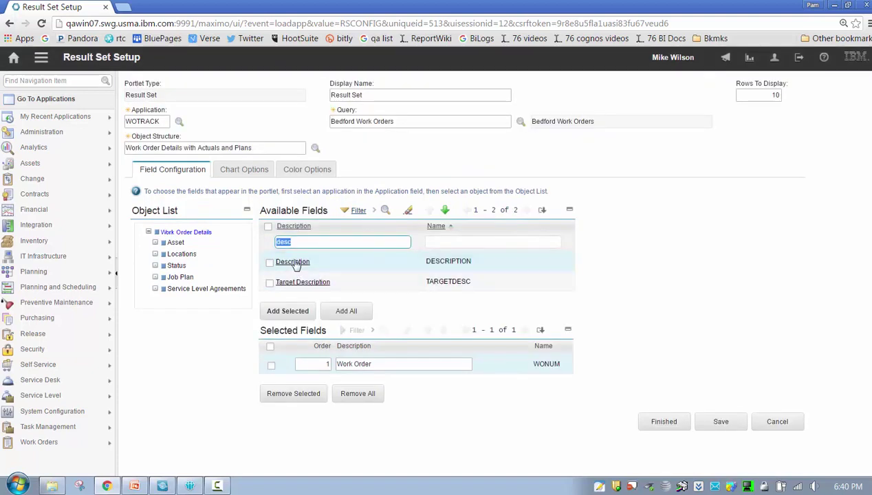
pyautogui.click(295, 265)
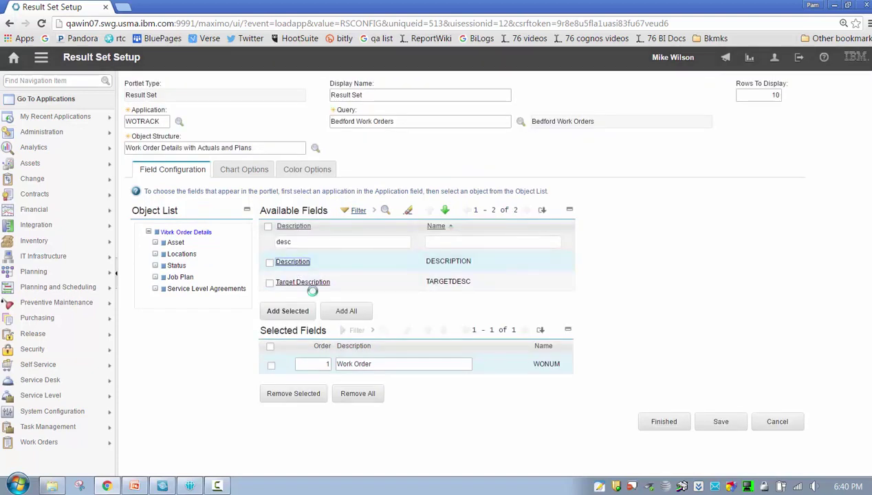
# Add the Status field, then filter available fields by 'type'.
pyautogui.click(314, 245)
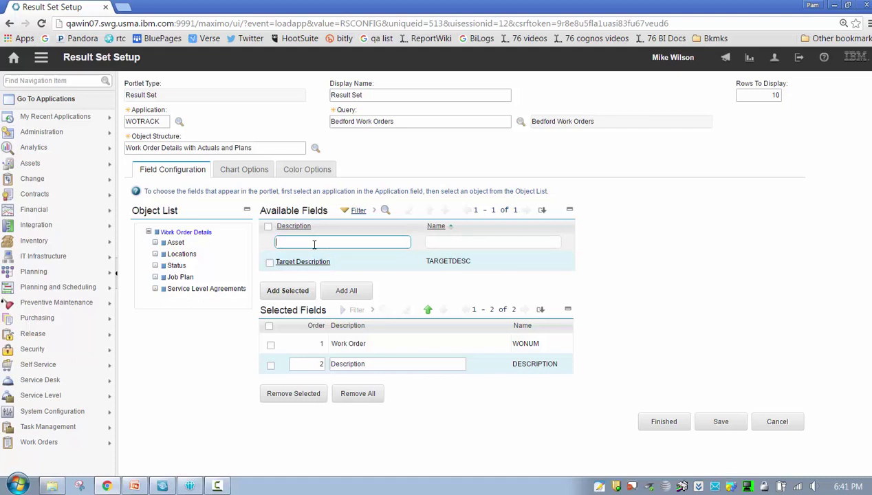
pyautogui.press('Return')
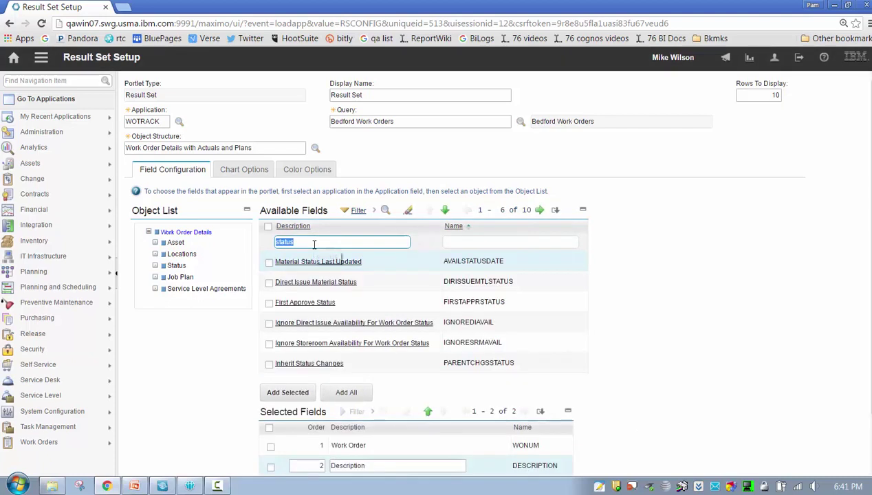
pyautogui.click(539, 209)
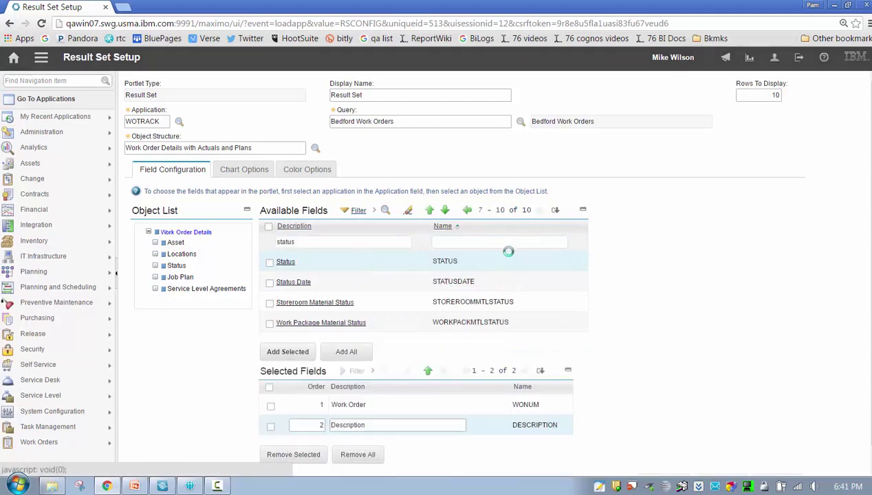
pyautogui.click(286, 263)
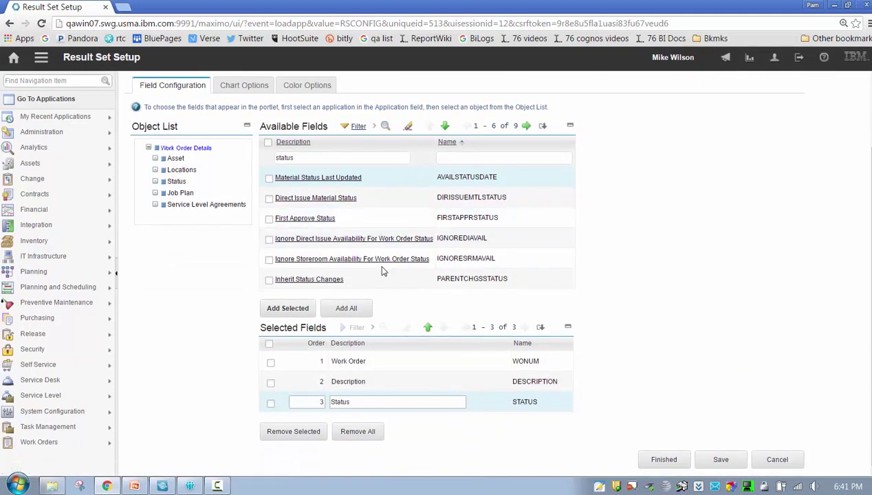
pyautogui.doubleClick(310, 160)
pyautogui.press('BackSpace')
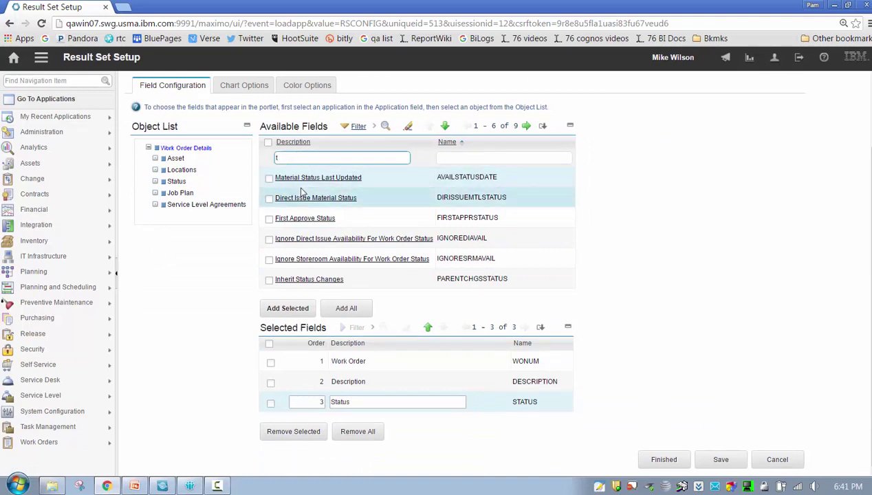
pyautogui.write('type')
pyautogui.press('Return')
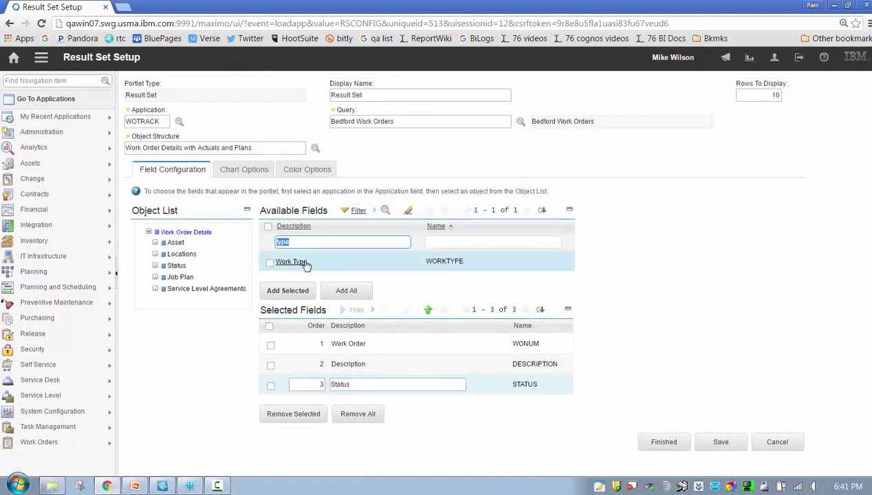
# Add Work Type, then the Asset object's asset number and manufacturer fields.
pyautogui.click(297, 267)
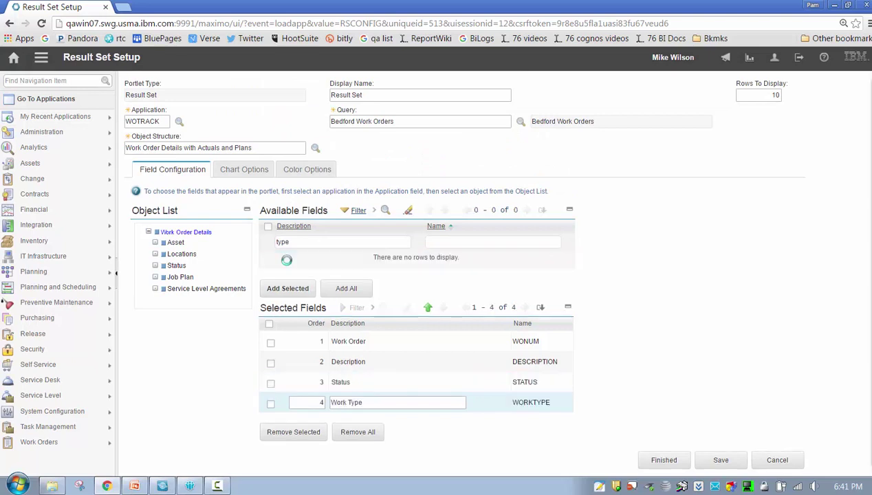
pyautogui.click(176, 245)
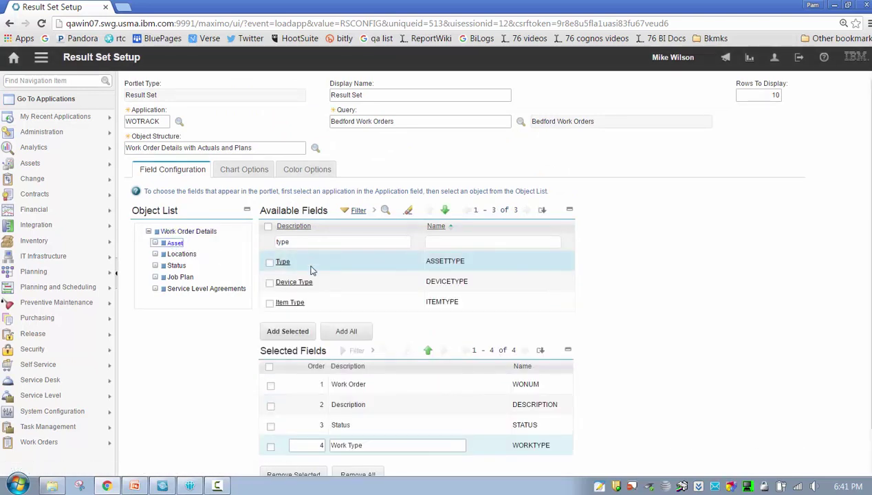
pyautogui.click(306, 242)
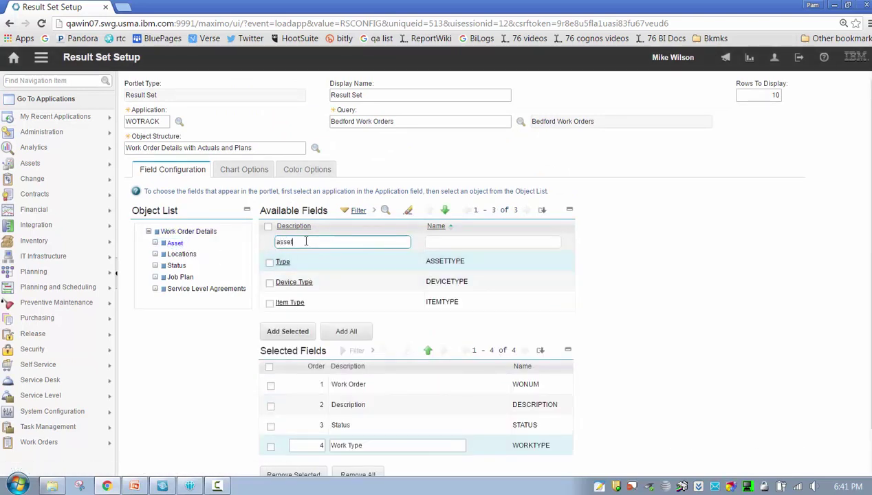
pyautogui.press('Return')
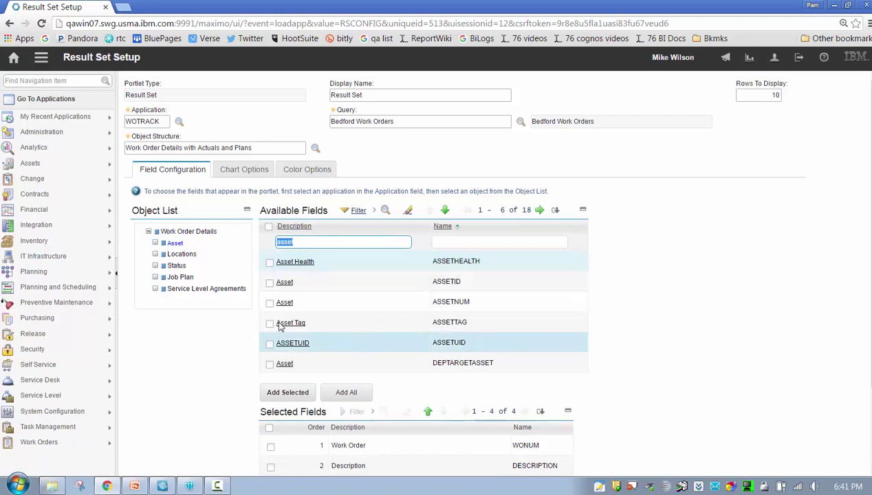
pyautogui.click(285, 302)
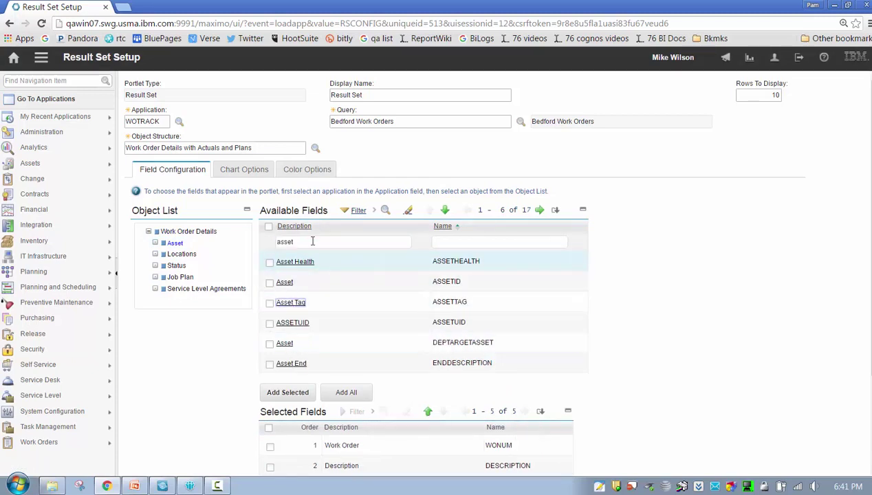
pyautogui.click(310, 242)
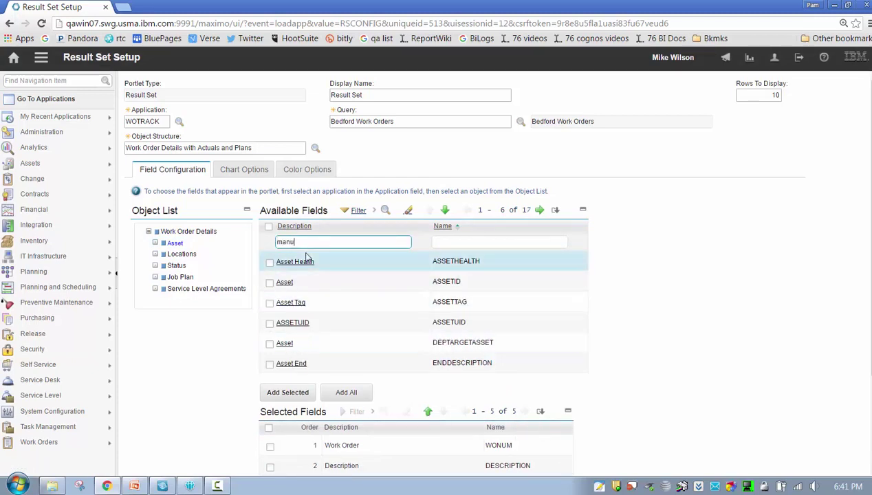
pyautogui.write('manuf')
pyautogui.press('Return')
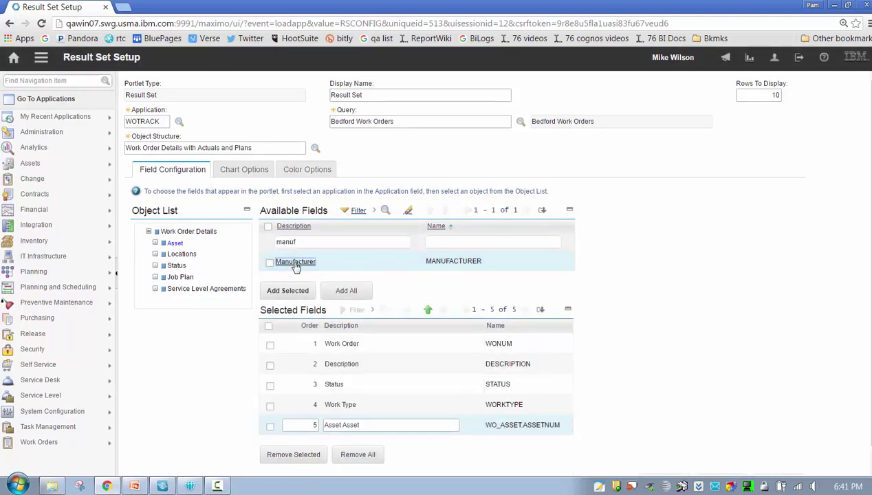
pyautogui.click(293, 262)
# Add the asset vendor and installation date fields, bringing the selection to eight fields.
pyautogui.click(303, 242)
pyautogui.write('ve')
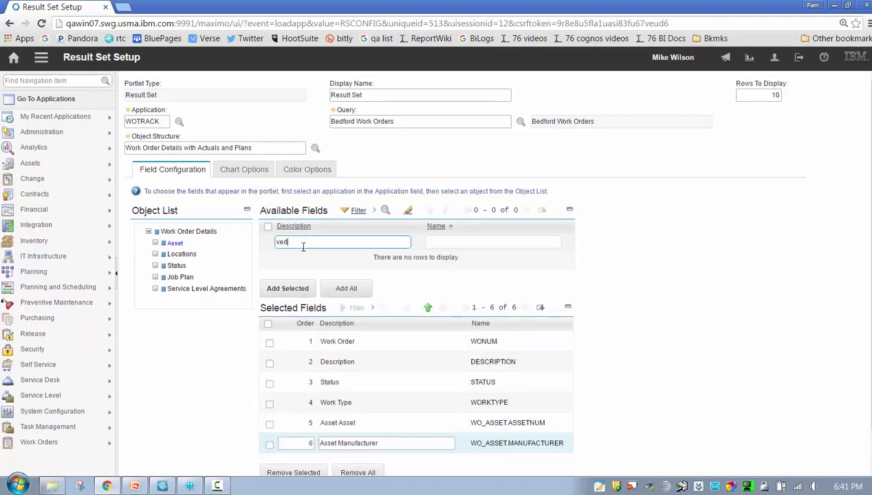
pyautogui.write('ndor')
pyautogui.press('Return')
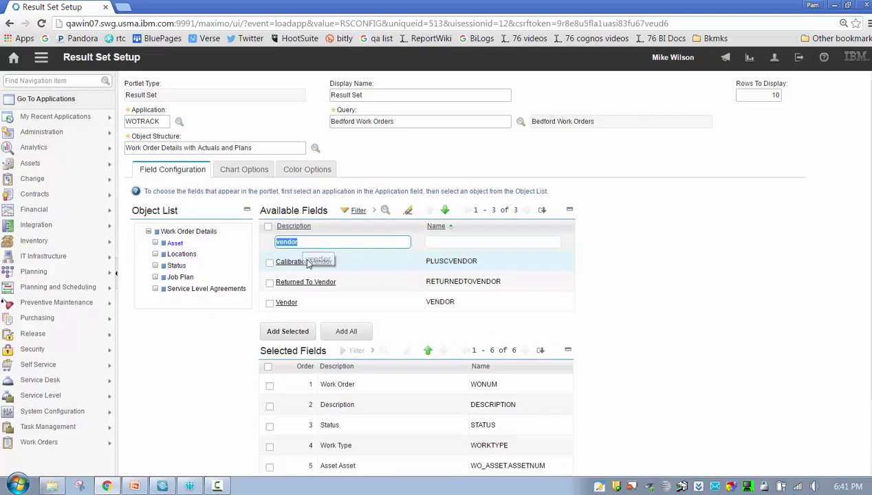
pyautogui.click(287, 304)
pyautogui.click(315, 244)
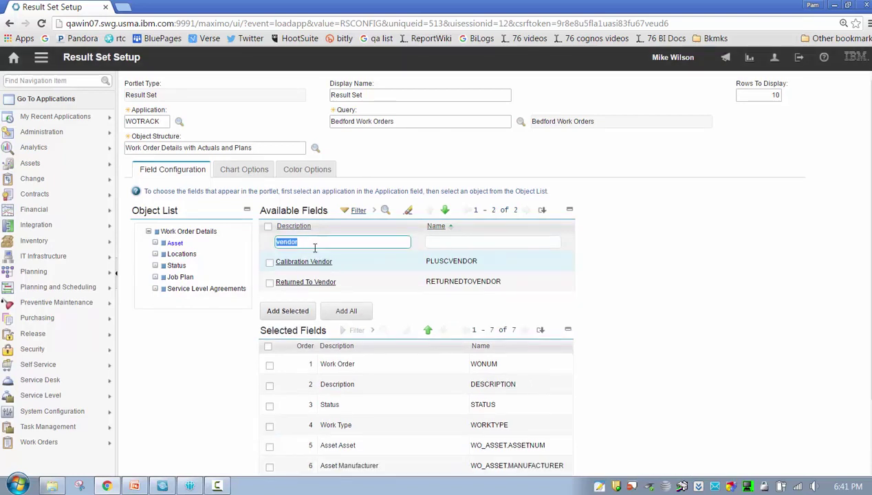
pyautogui.write('install')
pyautogui.press('Return')
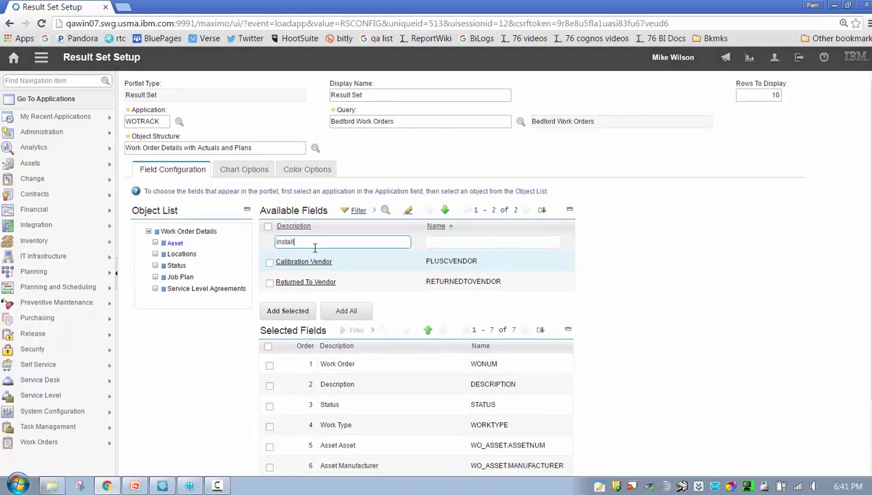
pyautogui.click(327, 262)
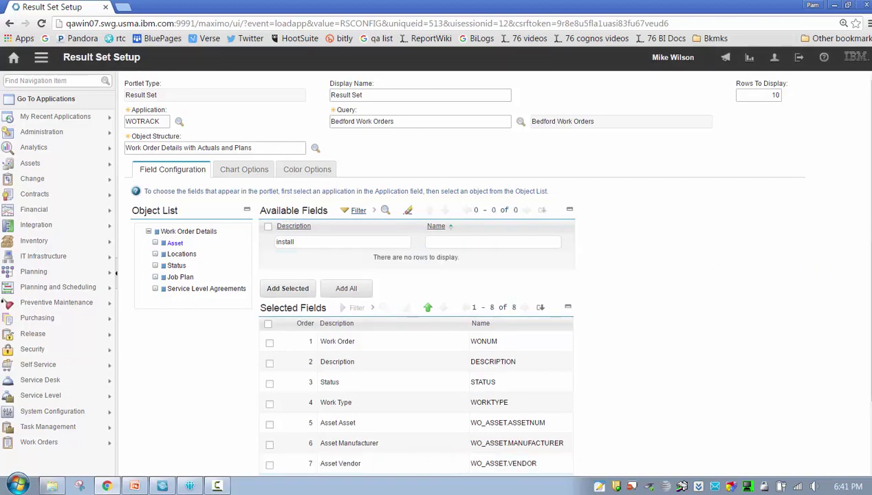
pyautogui.scroll(-3, 546, 314)
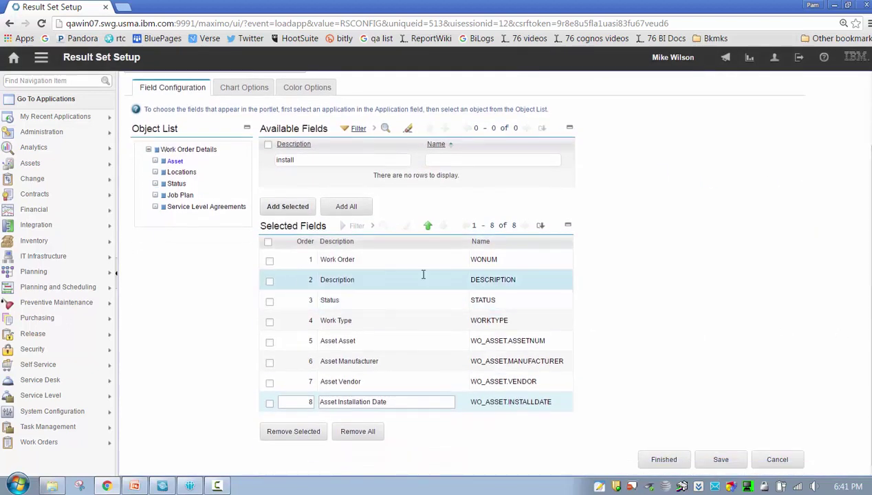
pyautogui.click(184, 149)
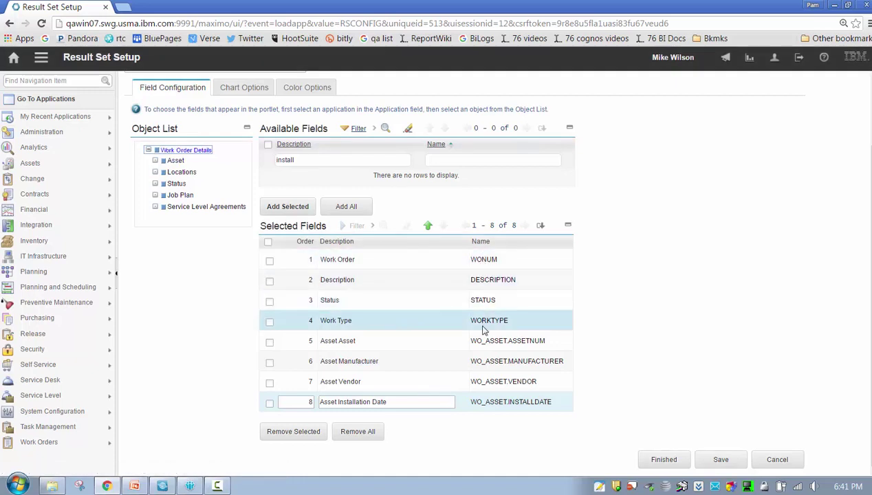
pyautogui.click(173, 162)
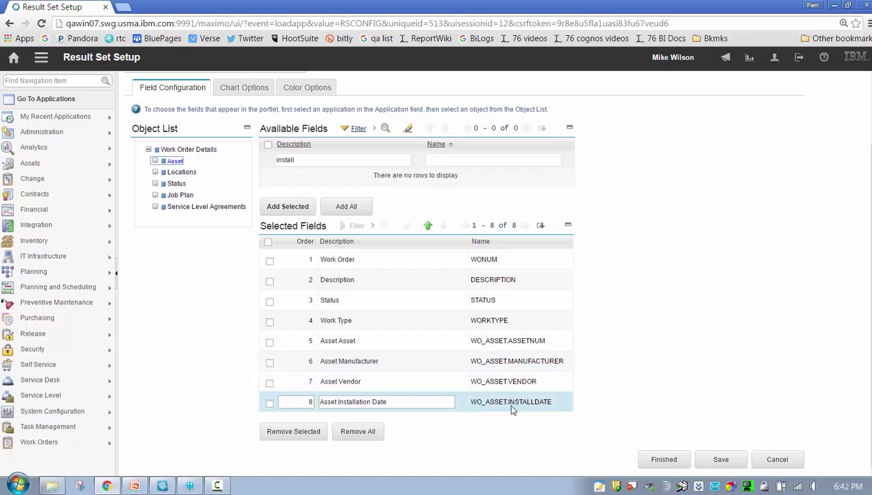
# Save the asset-column Result Set setup and open the downloaded 00257457.csv in Excel.
pyautogui.click(662, 461)
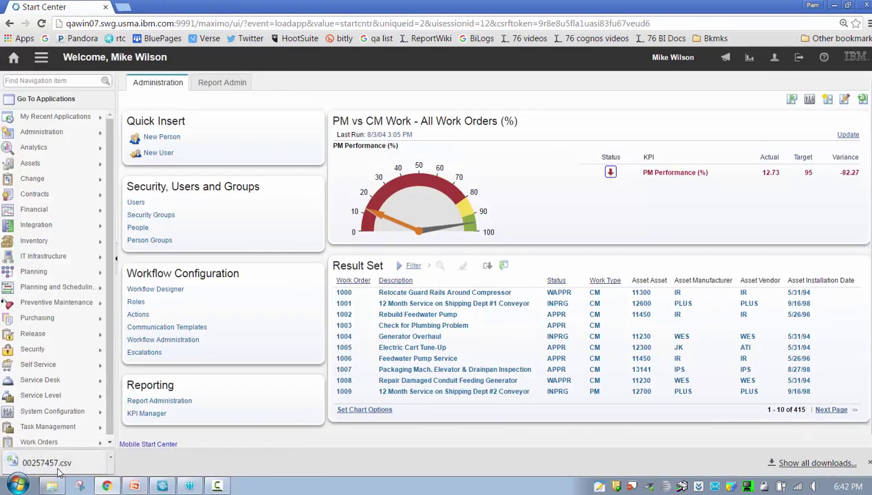
pyautogui.click(55, 462)
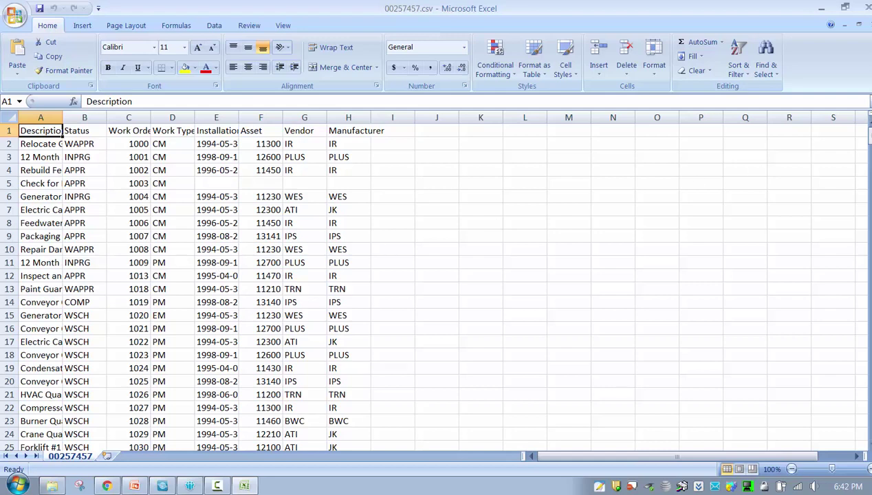
# Close the 00257457.csv workbook with Ctrl+W and return to Maximo's Start Center in Chrome.
pyautogui.hotkey('ctrl', 'w')
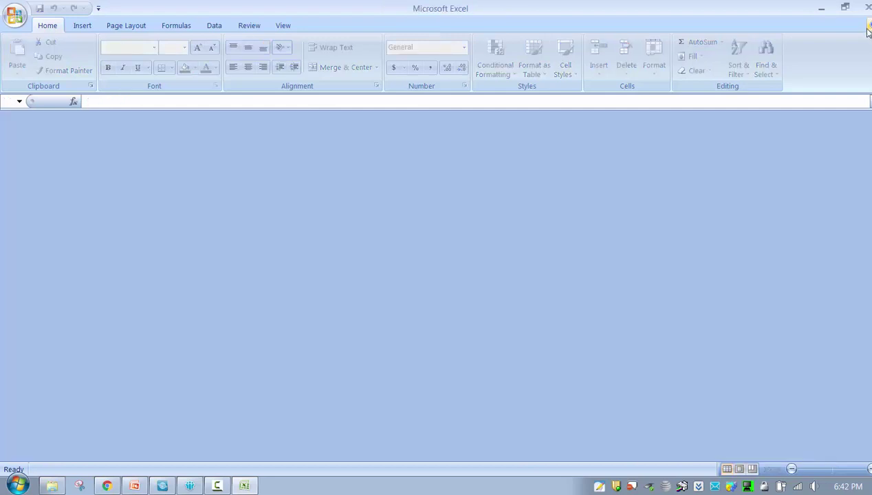
pyautogui.click(105, 486)
# Reopen the Result Set portlet setup and change its application to PR, confirming the switch.
pyautogui.moveTo(125, 490)
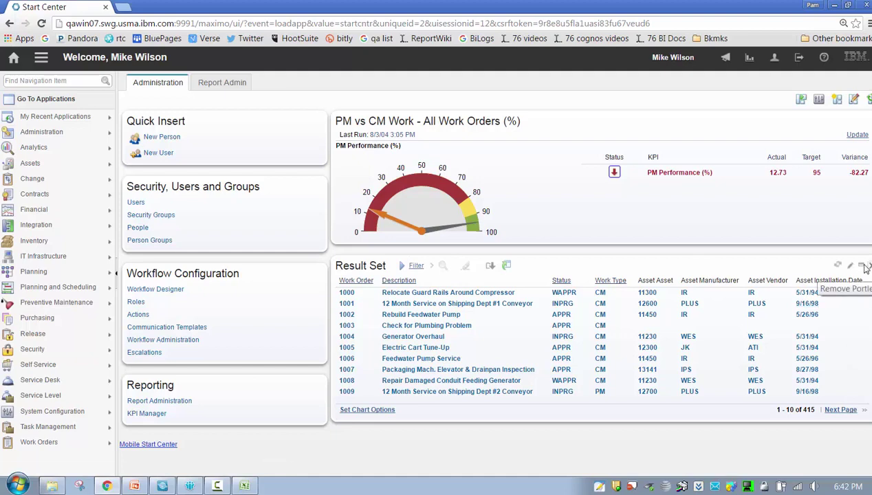
pyautogui.click(851, 265)
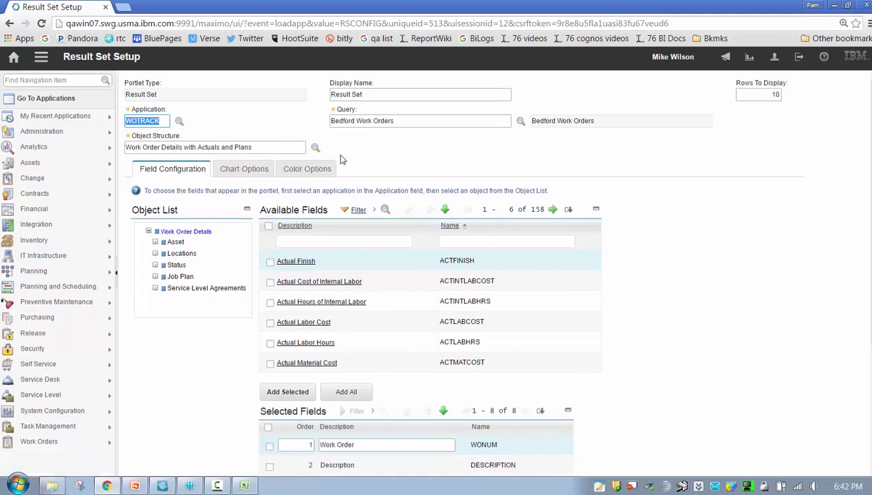
pyautogui.click(179, 121)
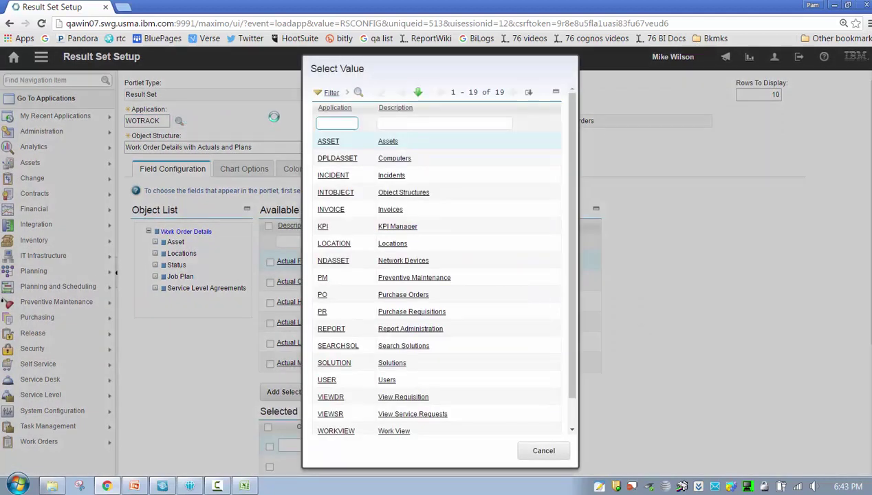
pyautogui.click(321, 313)
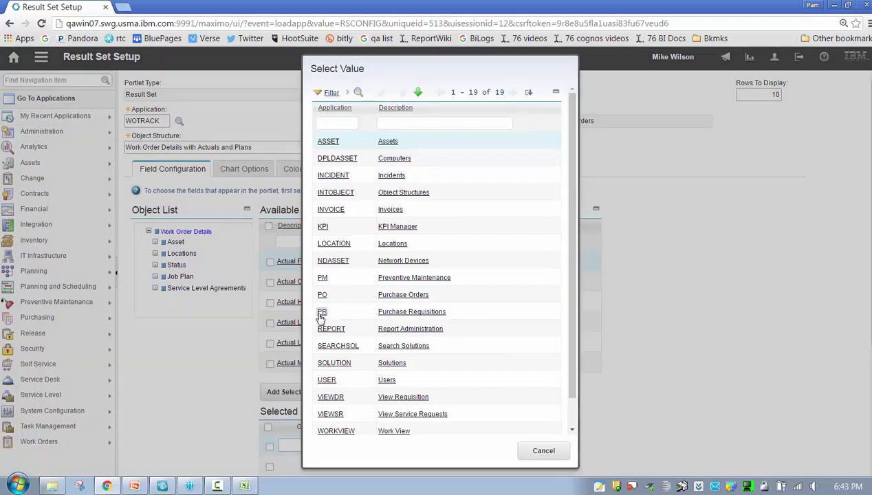
pyautogui.click(468, 286)
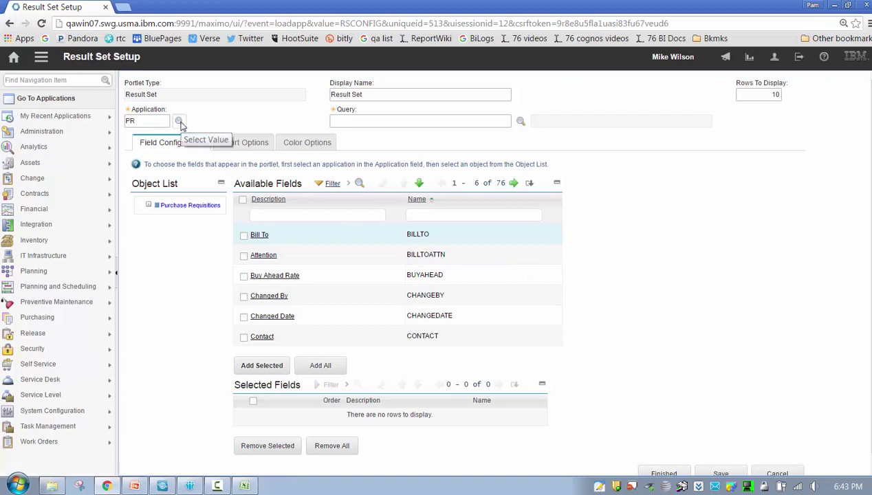
pyautogui.click(179, 123)
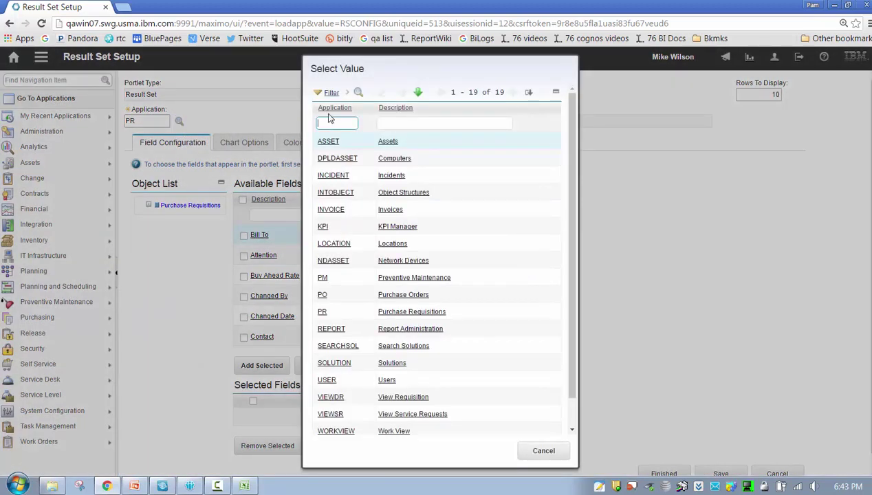
pyautogui.press('Return')
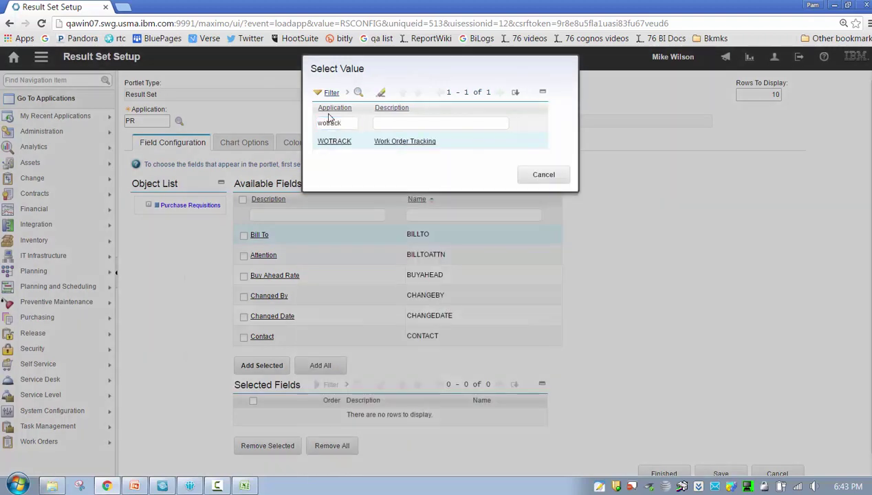
pyautogui.click(344, 146)
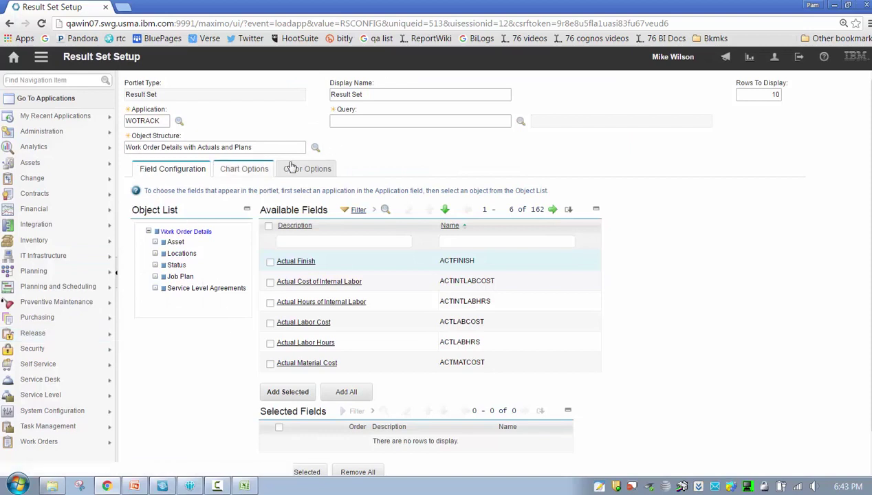
pyautogui.click(178, 121)
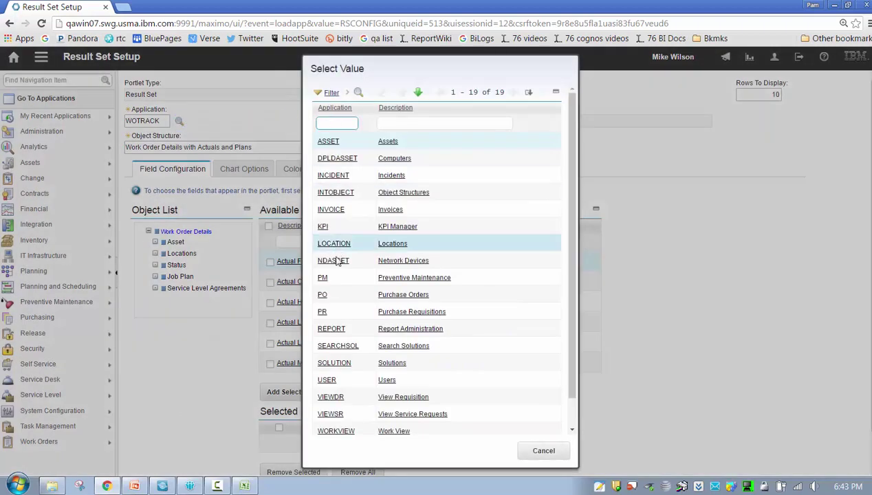
pyautogui.click(322, 312)
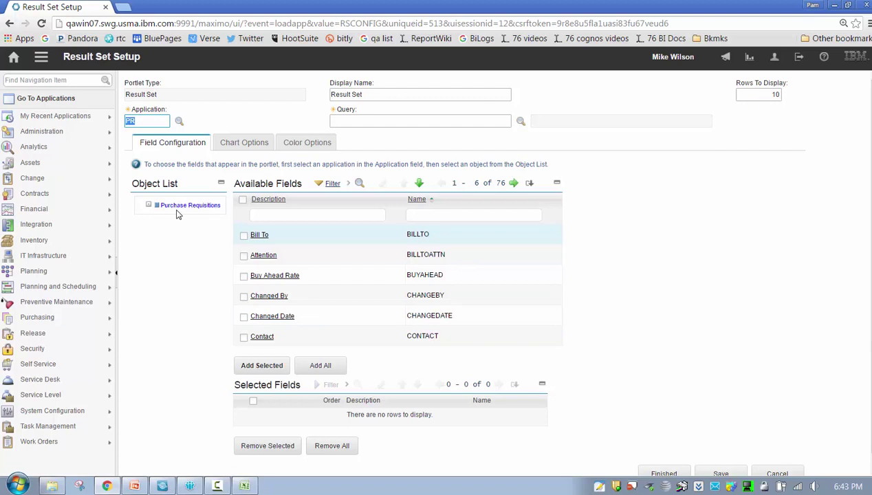
# Set the result set's query to PRWAPPR.
pyautogui.click(198, 127)
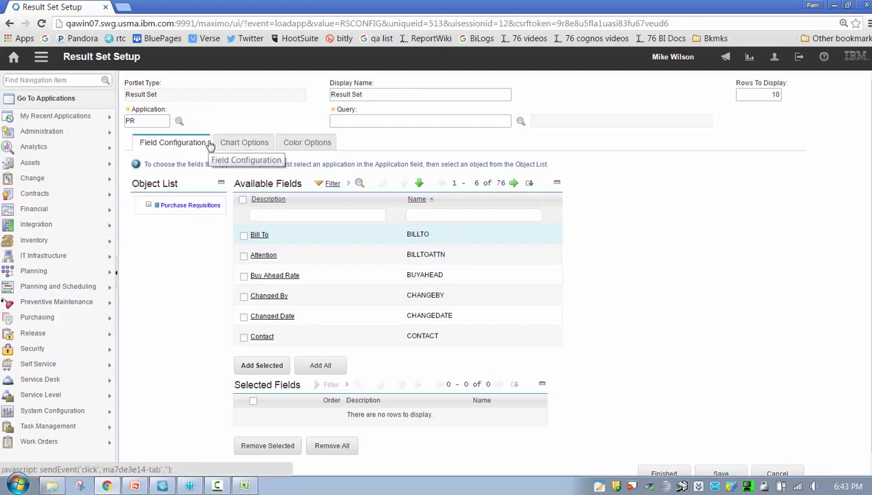
pyautogui.click(391, 120)
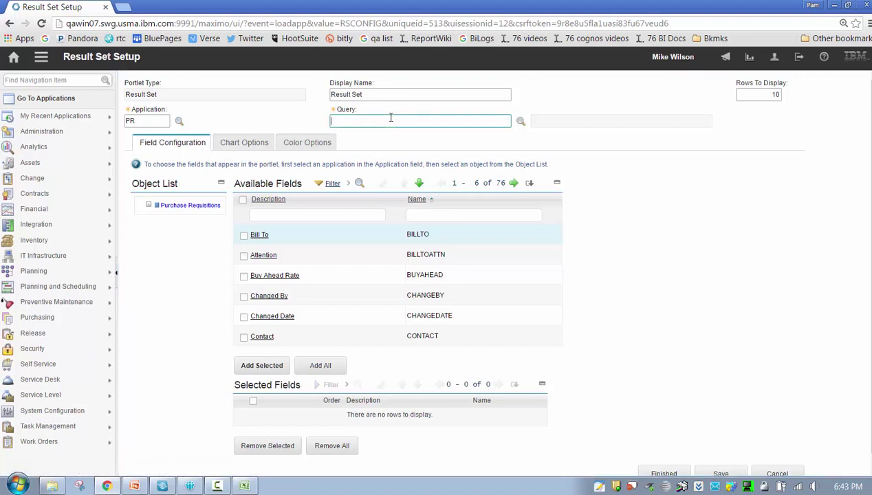
pyautogui.click(524, 122)
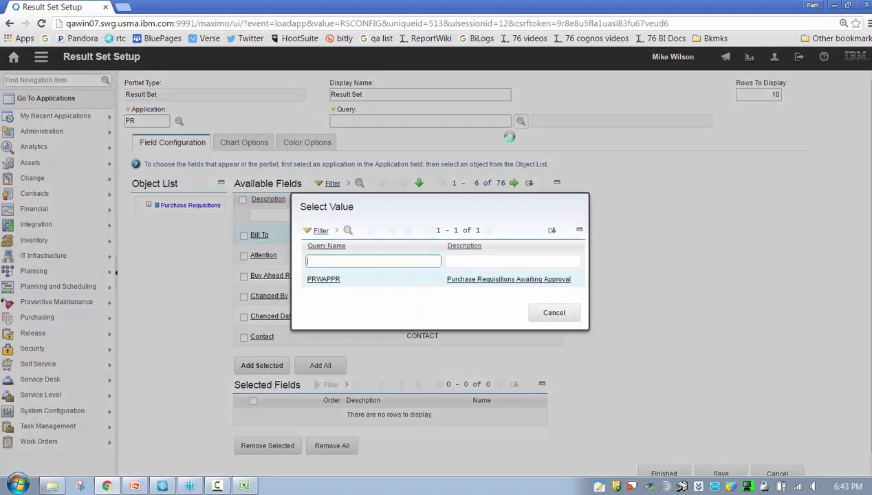
pyautogui.click(333, 280)
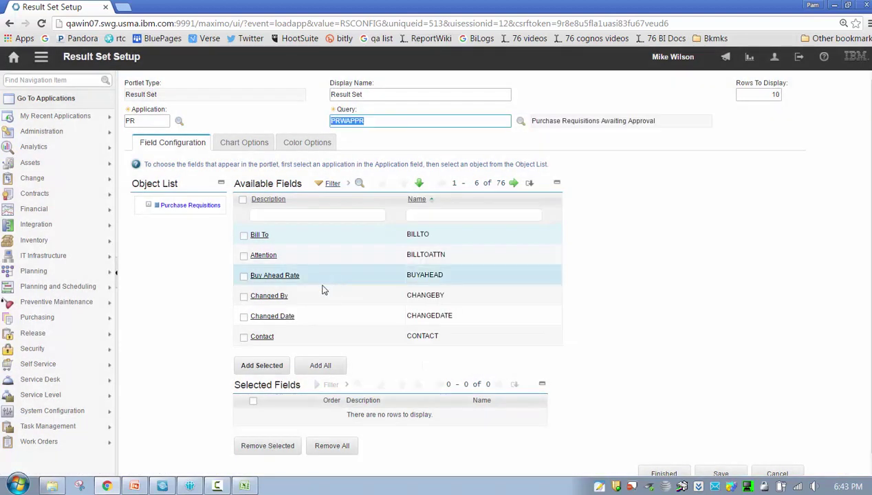
# Add all 22 fields whose description contains 'pr' and finish the setup.
pyautogui.click(292, 216)
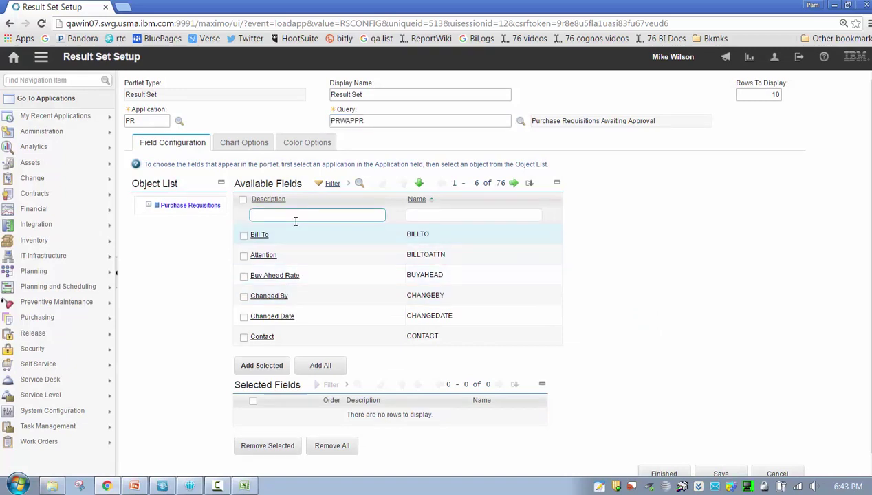
pyautogui.write('pr')
pyautogui.press('Return')
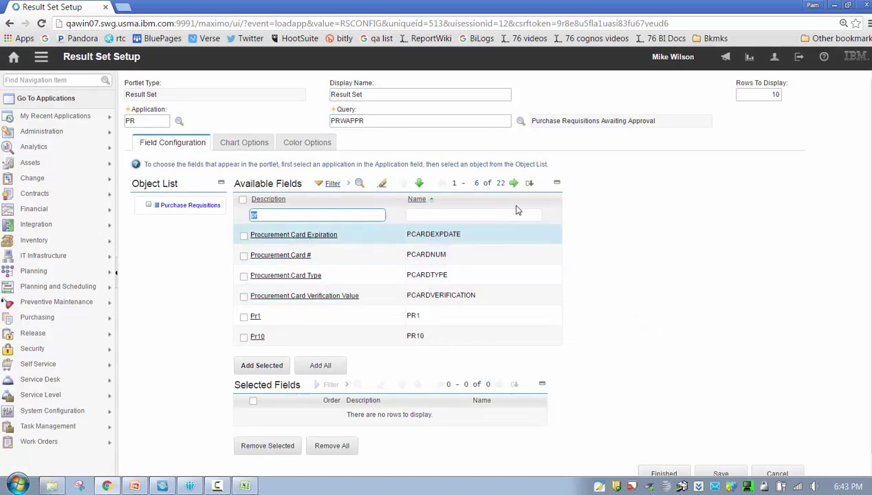
pyautogui.click(321, 366)
pyautogui.scroll(-1, 565, 352)
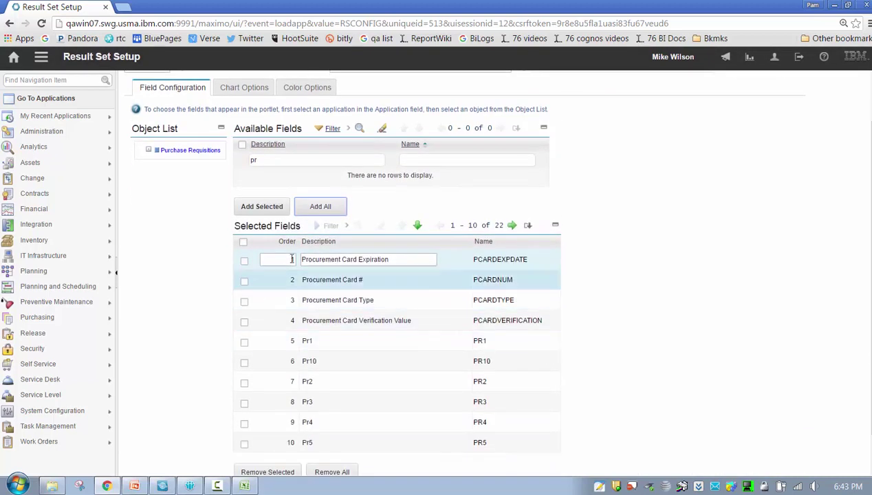
pyautogui.scroll(-1, 530, 361)
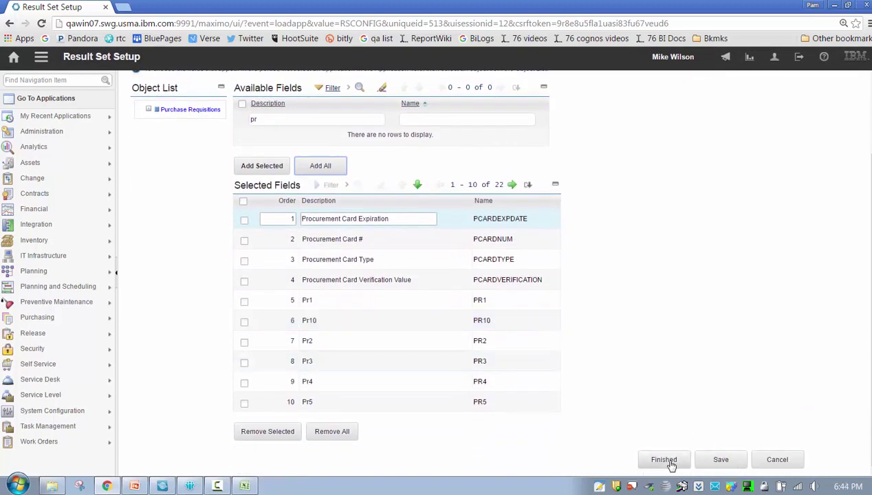
pyautogui.click(669, 463)
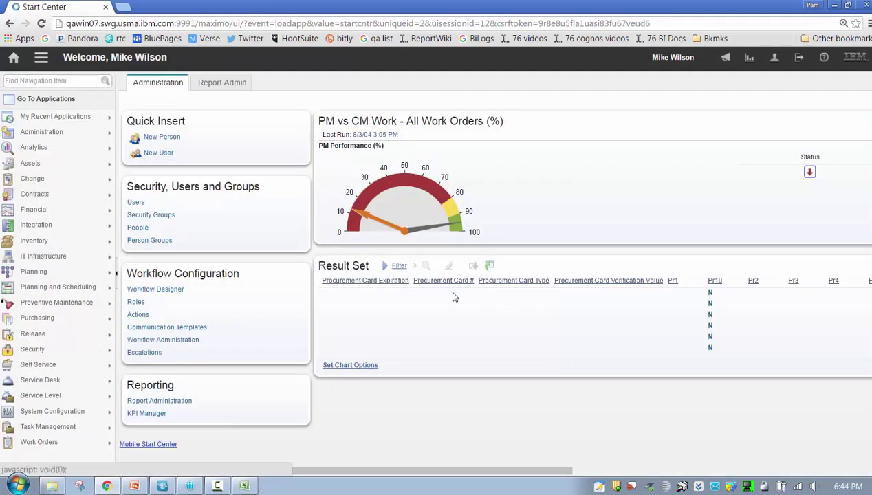
# Scroll the Result Set portlet sideways to view the PRID, Priority and other requisition columns.
pyautogui.moveTo(537, 473); pyautogui.dragTo(443, 468)
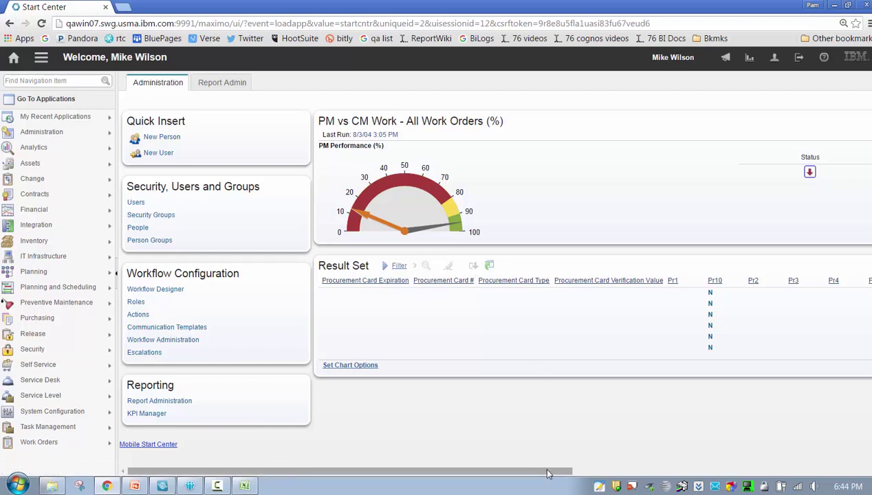
pyautogui.moveTo(547, 471); pyautogui.dragTo(397, 473)
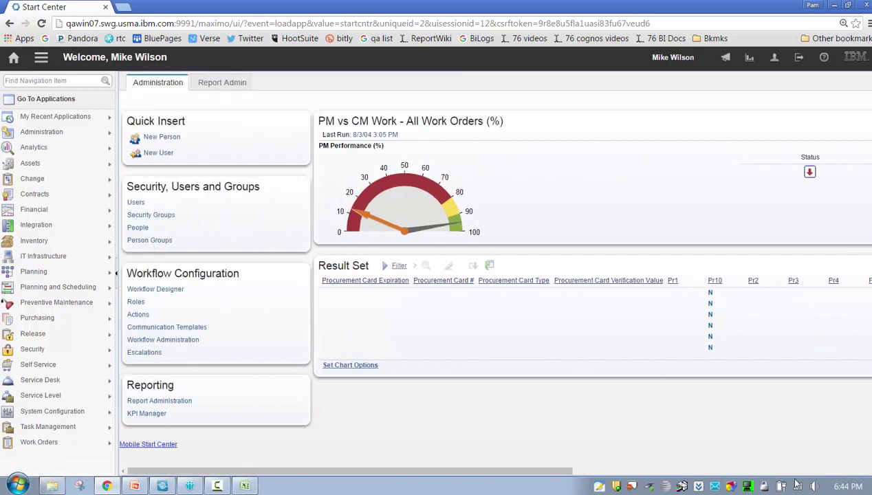
pyautogui.click(860, 472)
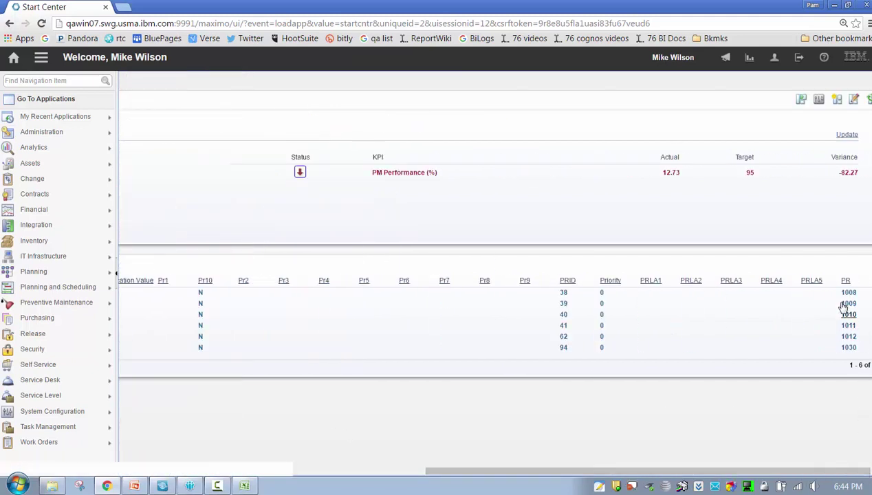
# Switch the Result Set portlet's application to ASSET and its query to ITSTOCK.
pyautogui.click(851, 266)
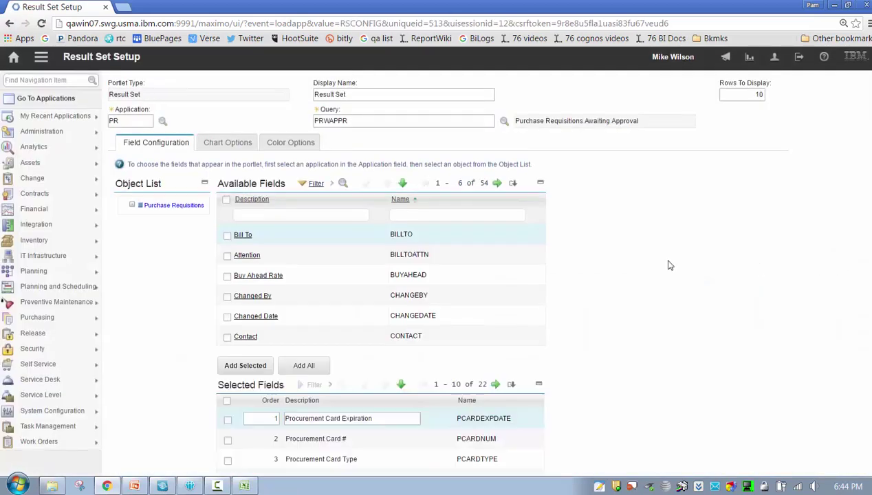
pyautogui.click(179, 121)
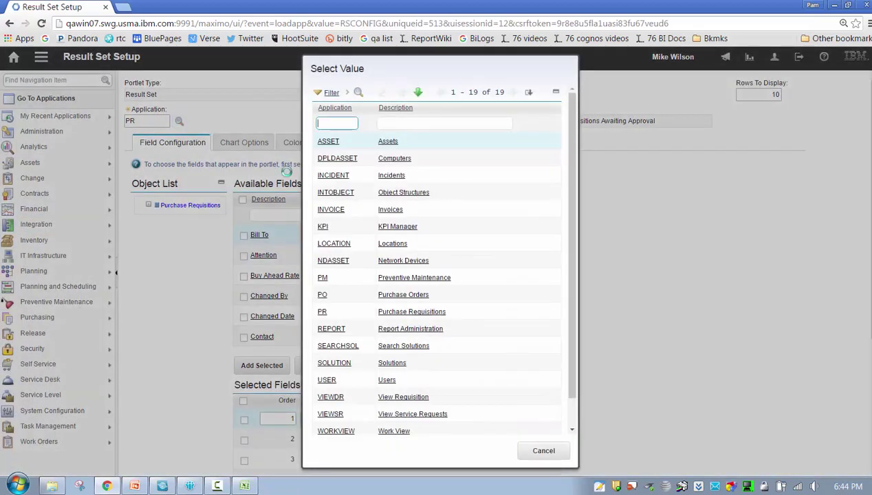
pyautogui.click(324, 141)
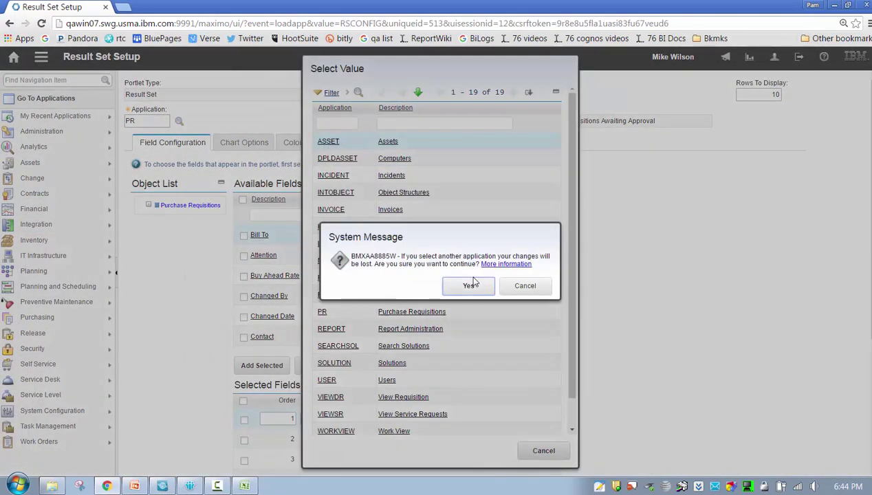
pyautogui.click(475, 287)
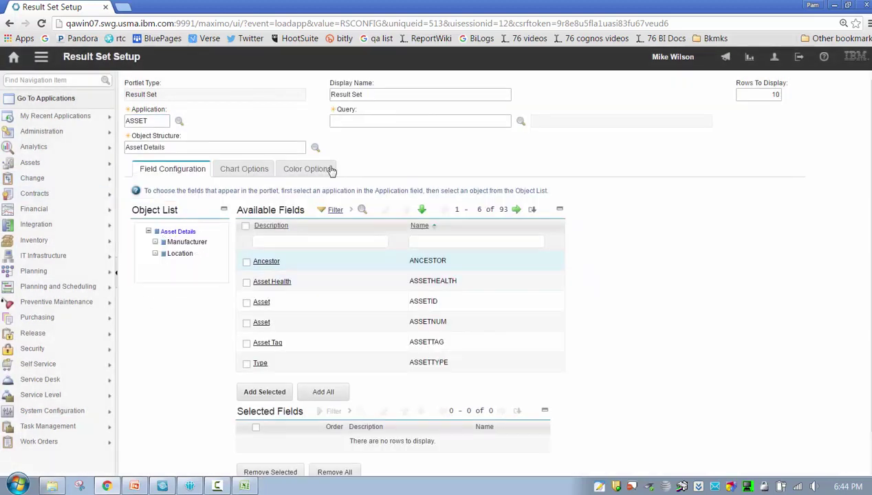
pyautogui.click(520, 121)
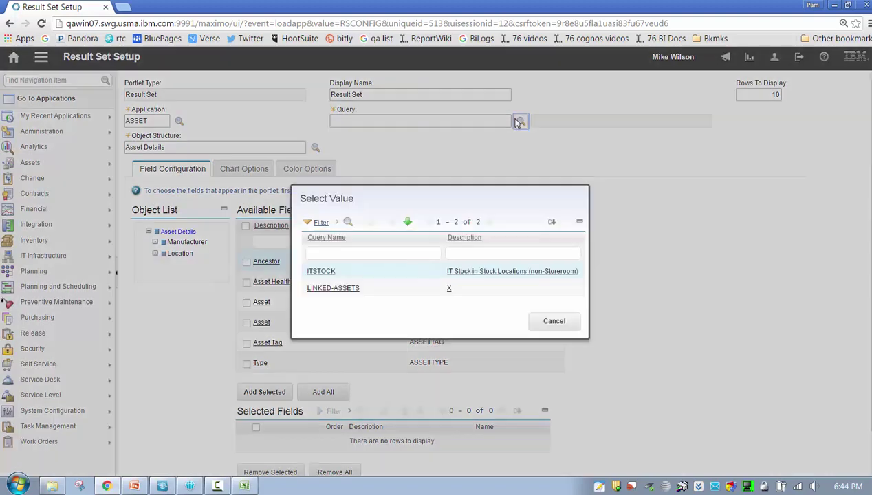
pyautogui.click(322, 272)
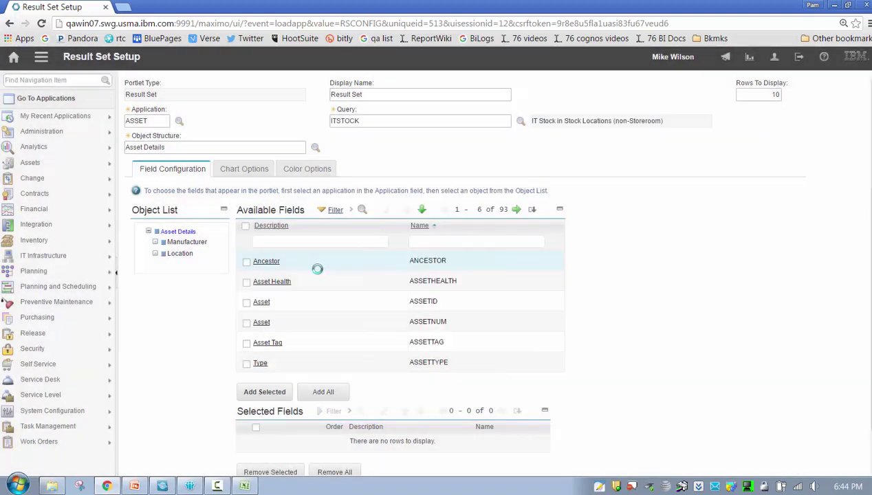
# Add all ten 'asset' fields plus all Location fields matching 'loc' as columns.
pyautogui.click(289, 240)
pyautogui.write('asset')
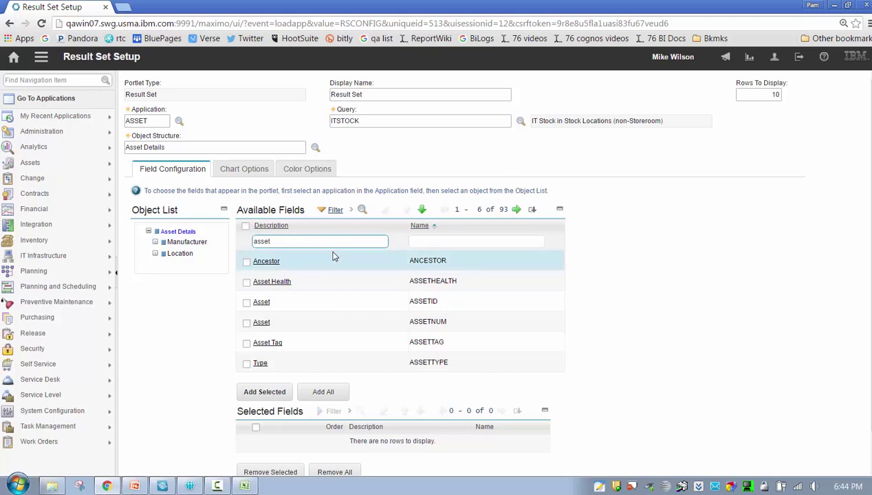
pyautogui.press('Return')
pyautogui.click(325, 394)
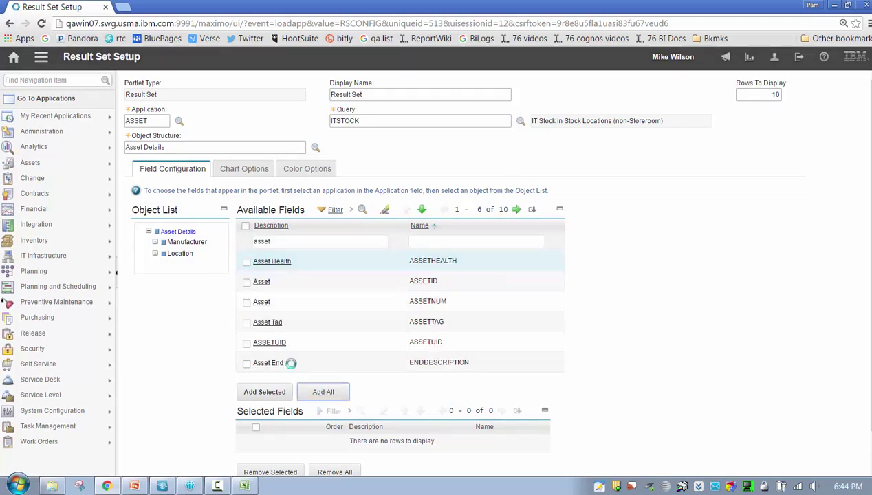
pyautogui.click(180, 254)
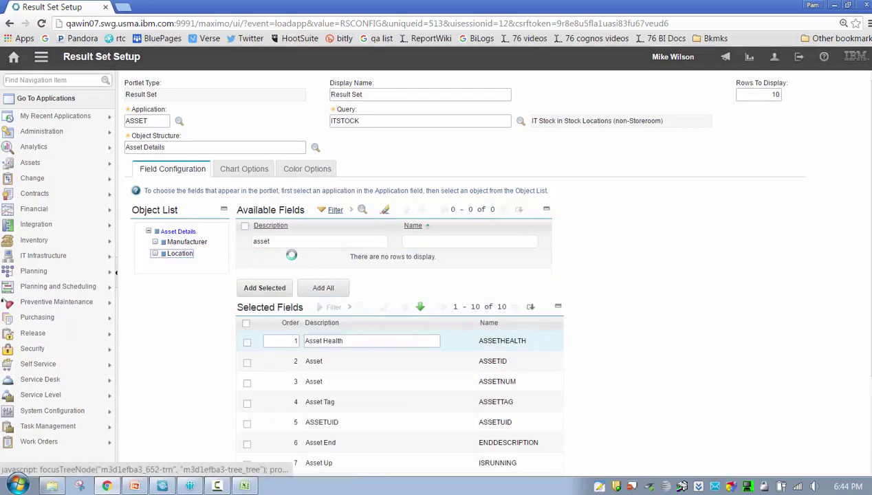
pyautogui.click(311, 243)
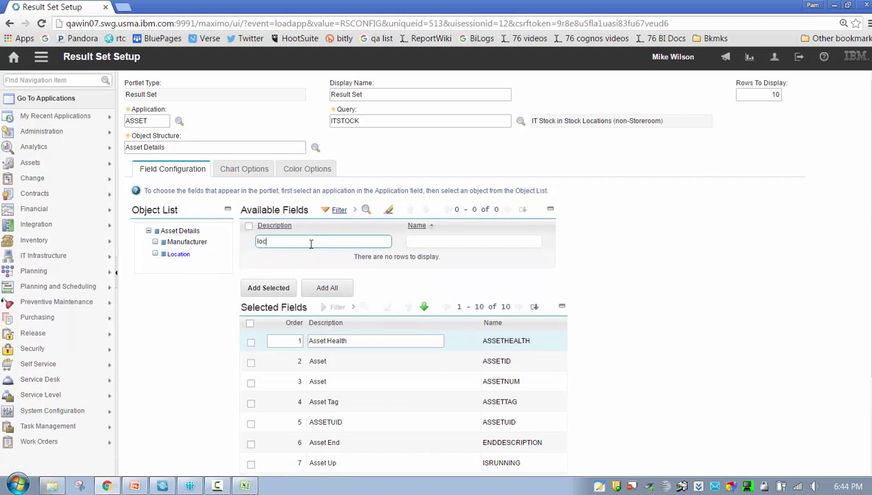
pyautogui.write('loc')
pyautogui.press('Return')
pyautogui.click(334, 379)
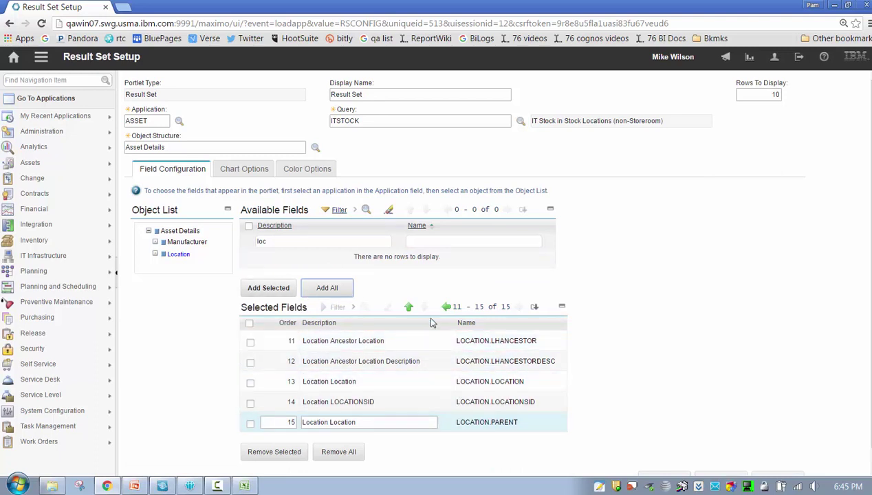
# Save the portlet configuration and finish the Result Set setup.
pyautogui.click(446, 307)
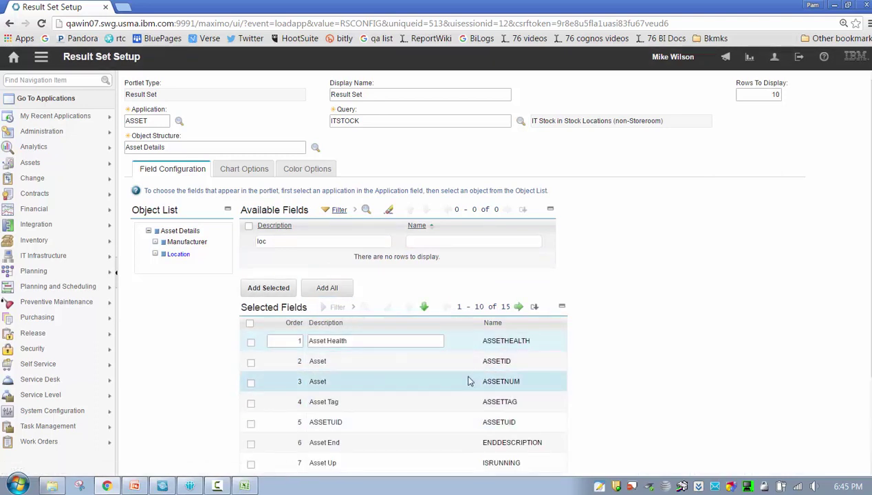
pyautogui.scroll(-3, 688, 413)
pyautogui.click(720, 459)
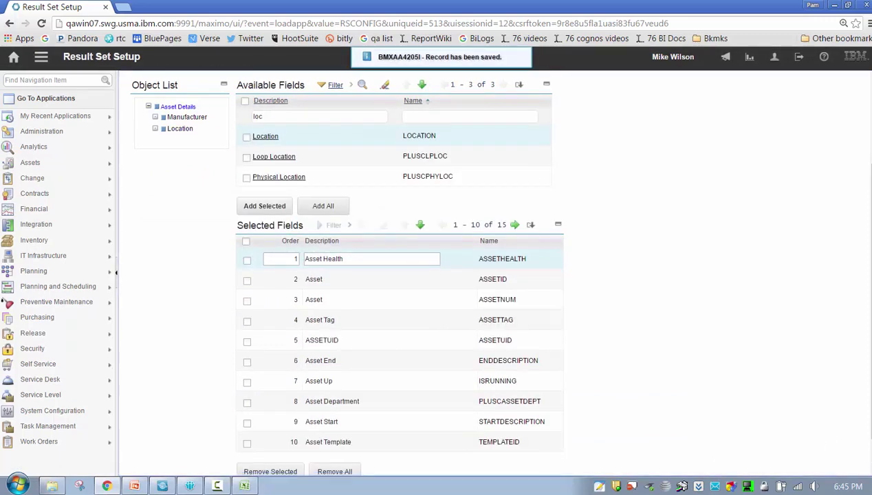
pyautogui.scroll(-1, 791, 454)
pyautogui.click(661, 460)
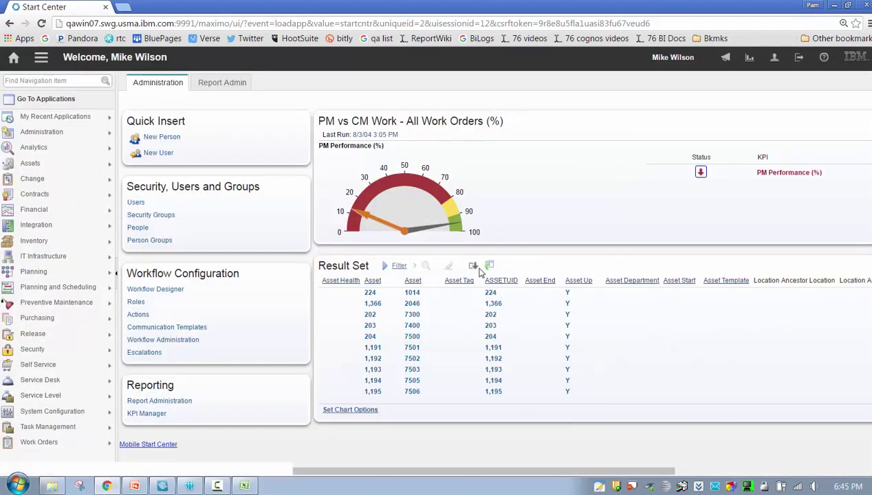
# Download the ITSTOCK asset result set to CSV, re-finish the portlet setup, and download it again.
pyautogui.click(474, 266)
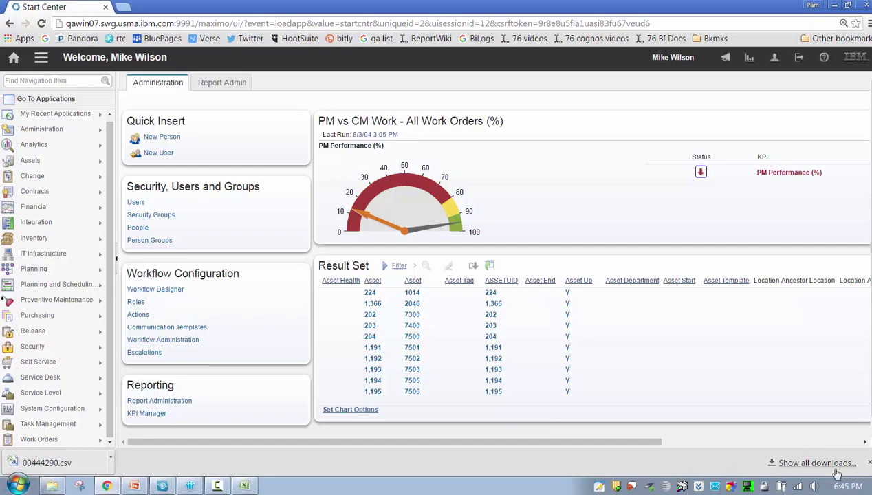
pyautogui.click(851, 444)
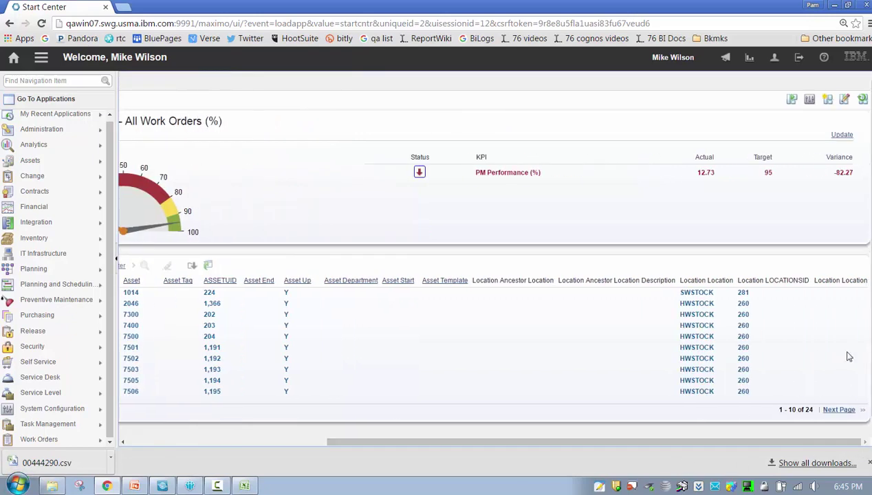
pyautogui.click(840, 267)
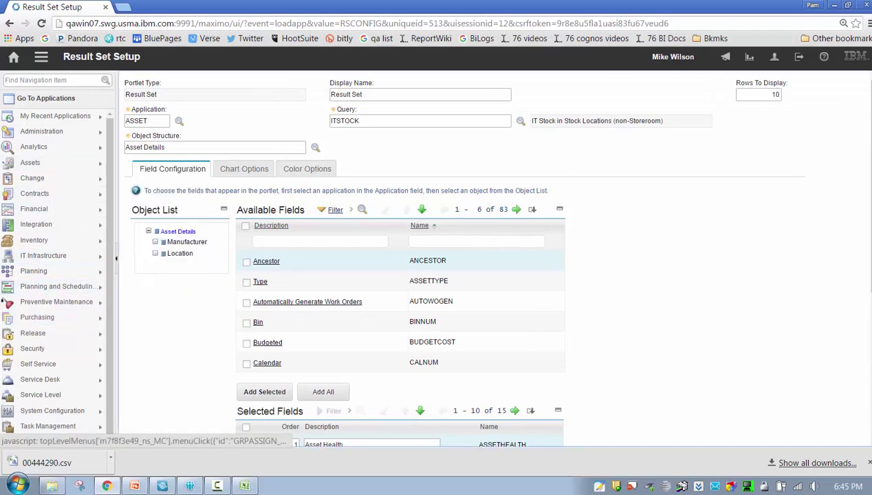
pyautogui.scroll(-4, 703, 445)
pyautogui.click(667, 432)
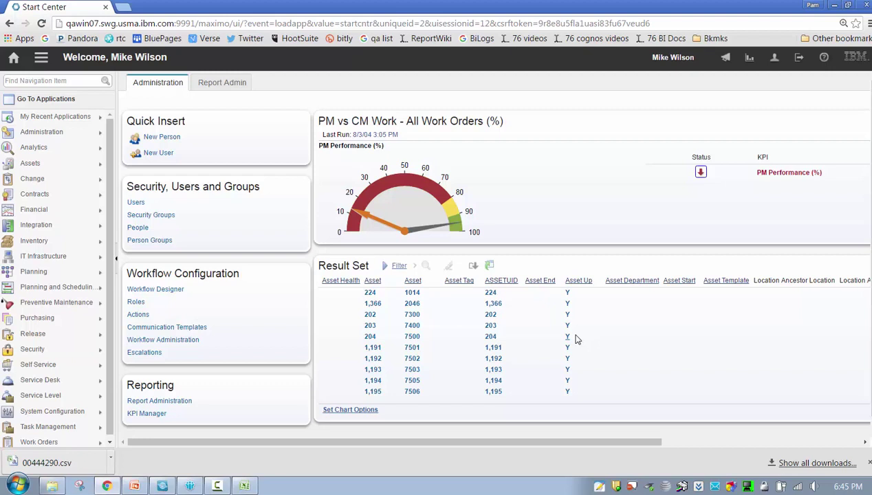
pyautogui.click(477, 268)
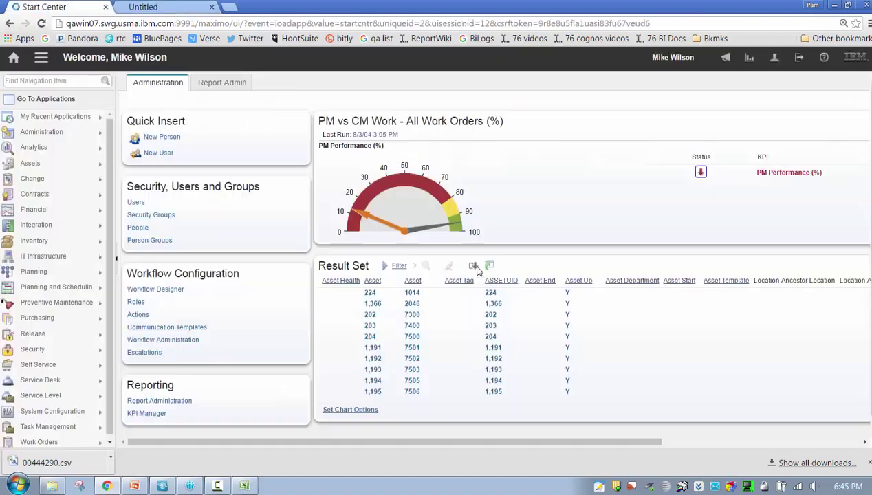